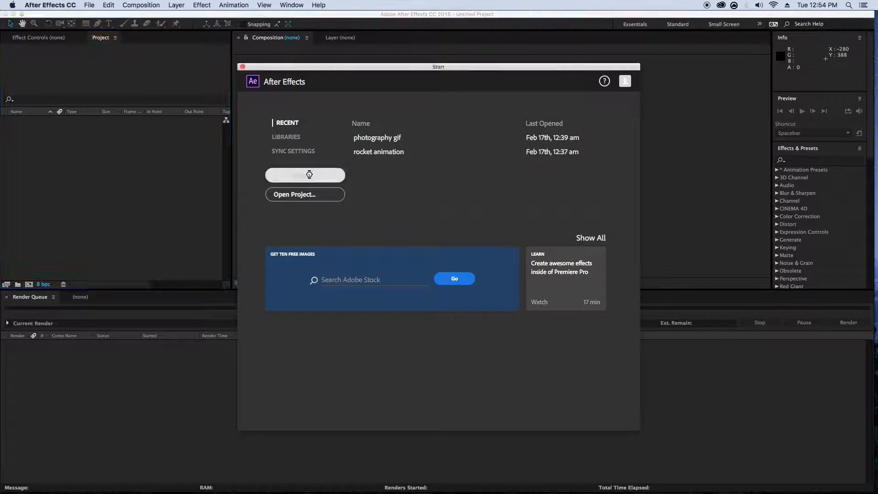
- Import Cameria Iris.ai from the Desktop as a composition with Layer Size footage dimensions, and open the Cameria Iris composition
click(309, 174)
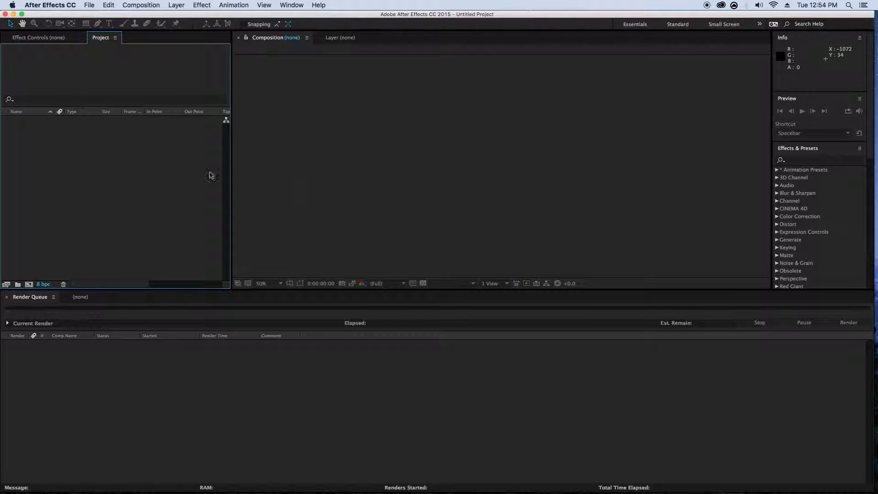
double_click(116, 165)
click(309, 121)
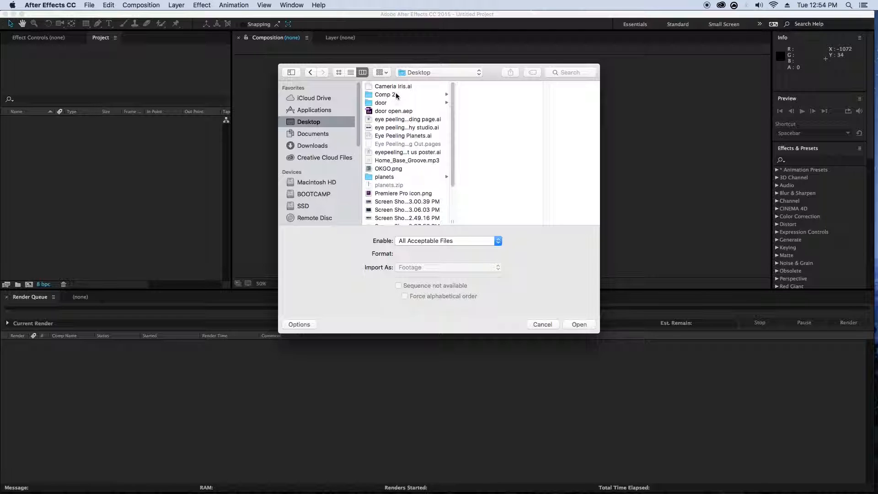
click(392, 87)
click(579, 324)
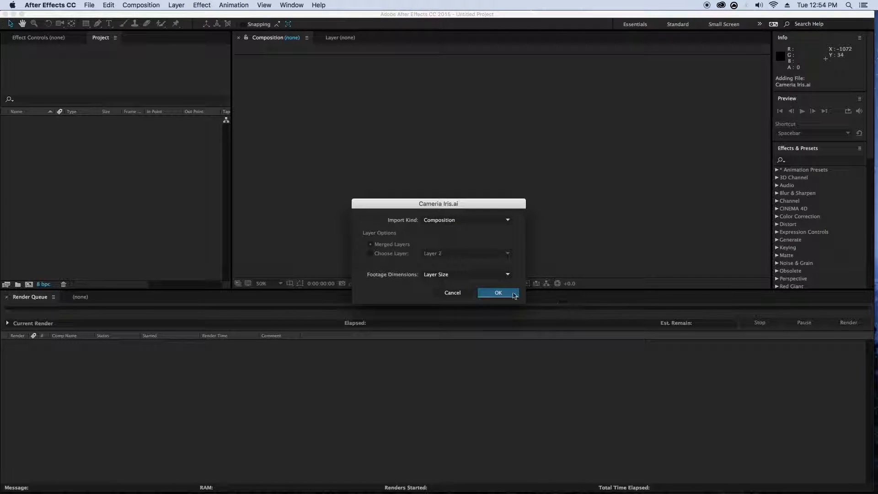
click(448, 220)
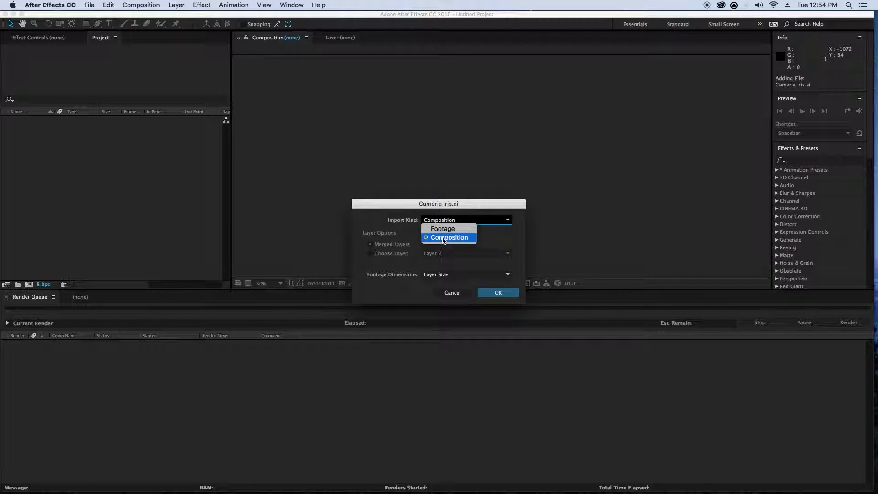
click(443, 238)
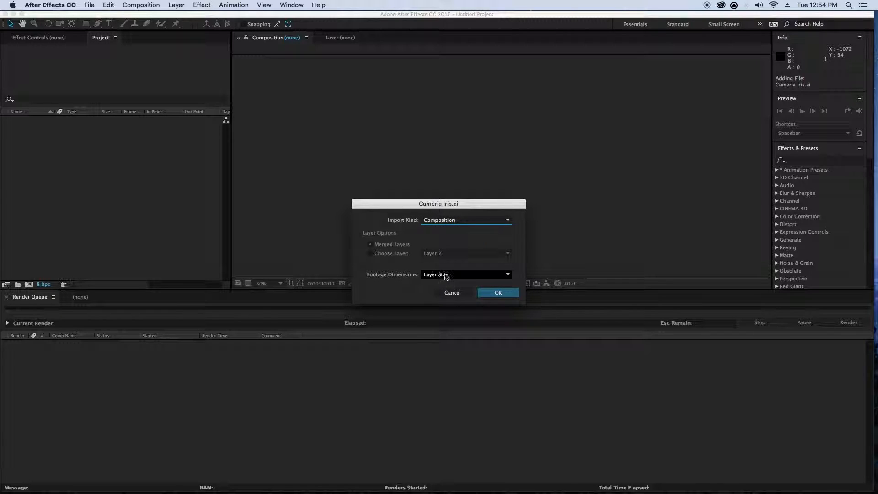
click(506, 292)
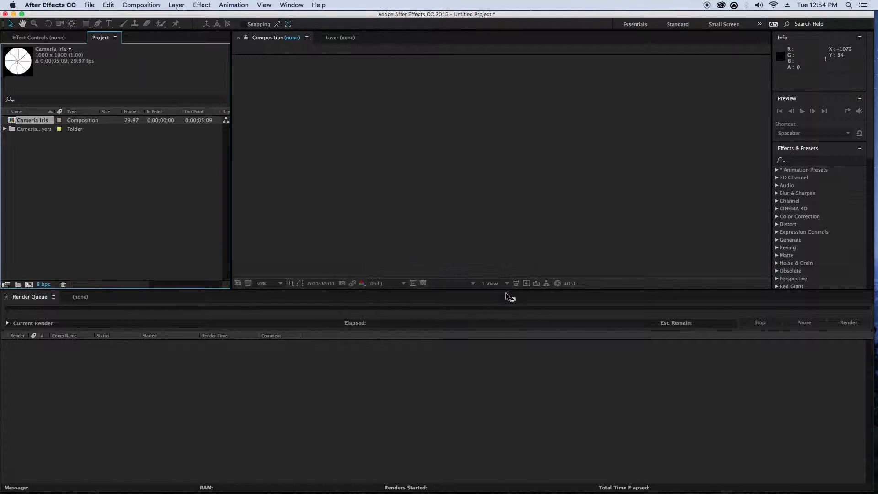
double_click(13, 121)
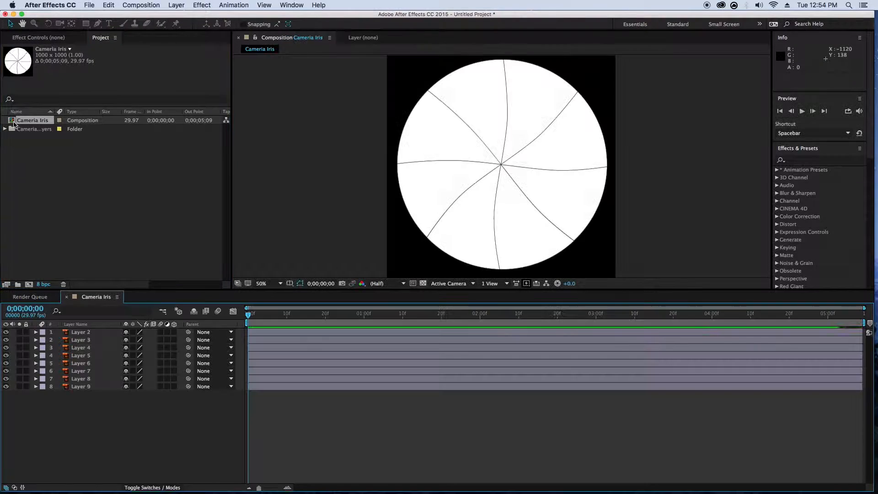
- Move the anchor point of each of the eight iris blade layers to that blade's corner on the circle's outer rim
click(449, 130)
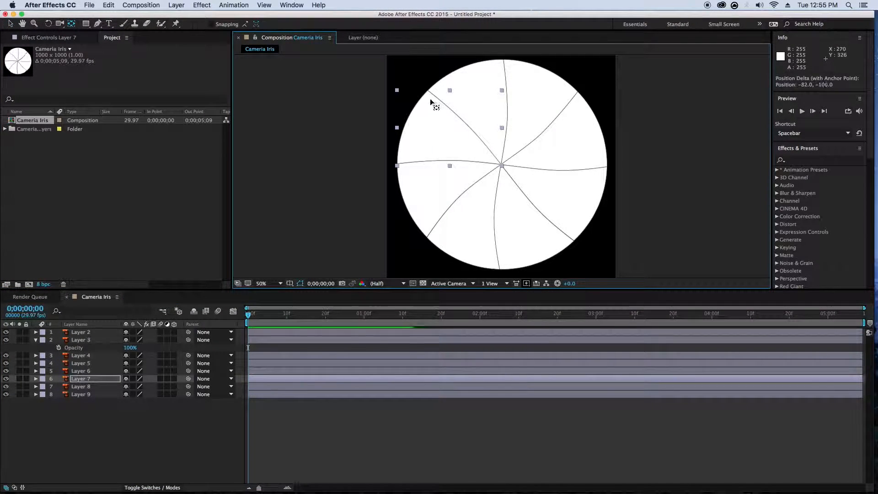
click(470, 110)
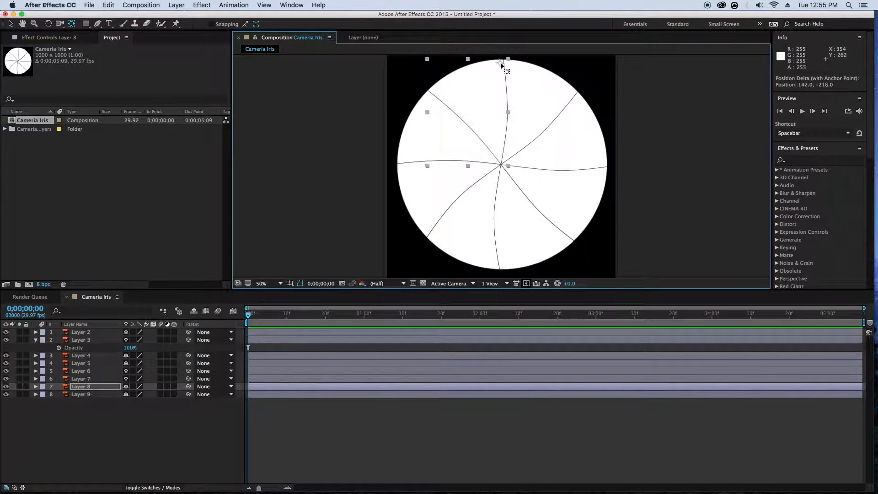
click(428, 192)
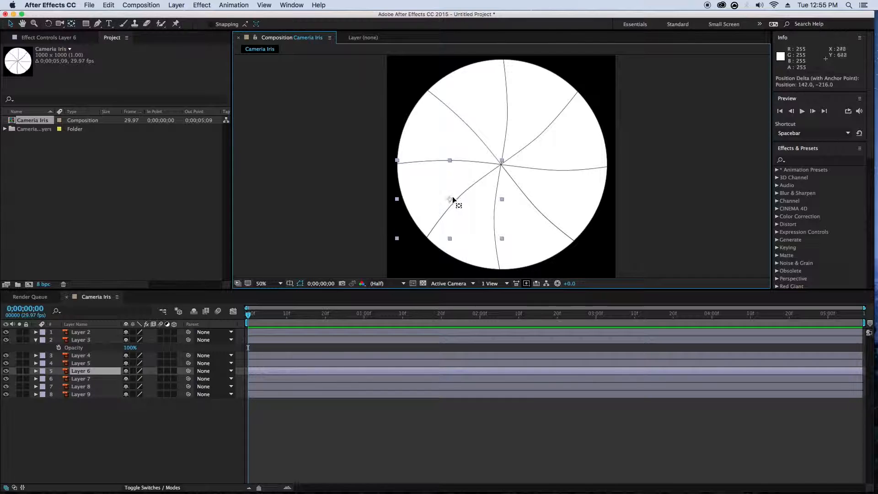
click(474, 248)
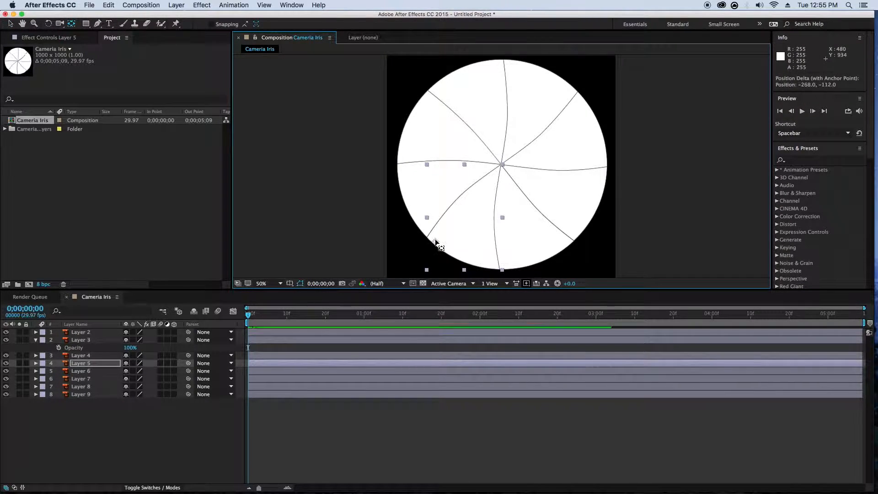
click(567, 249)
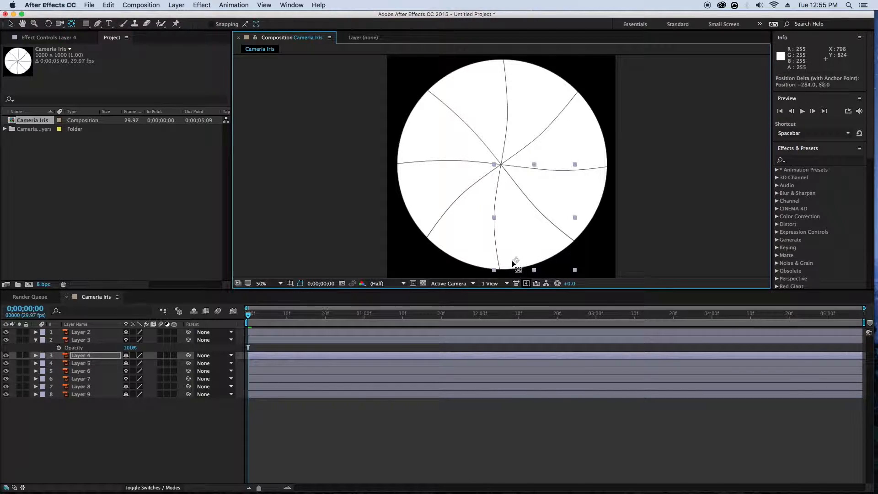
click(596, 194)
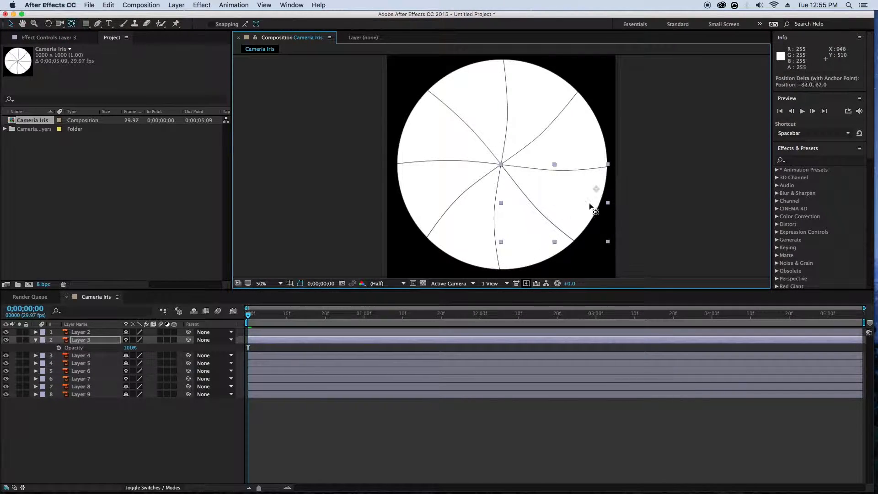
click(582, 133)
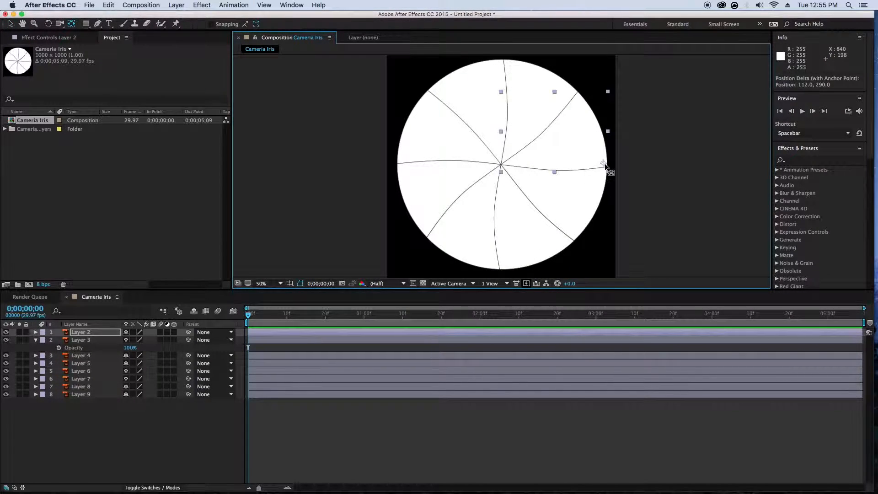
click(520, 78)
click(472, 80)
key(v)
click(410, 83)
- Set the rotation of all eight iris blade layers, Layer 2 through Layer 9, to -2°
click(76, 333)
shift+click(87, 397)
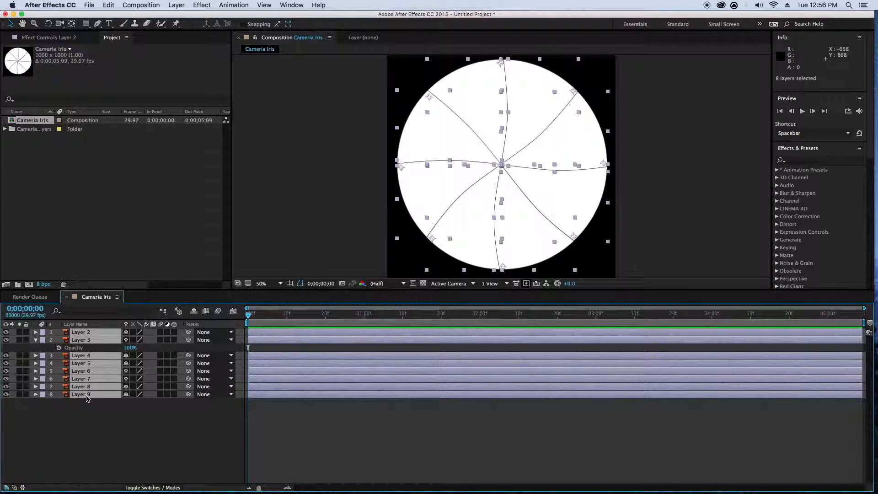
key(r)
mouse_move(136, 341)
mouse_down()
mouse_move(119, 345)
mouse_move(127, 340)
mouse_up()
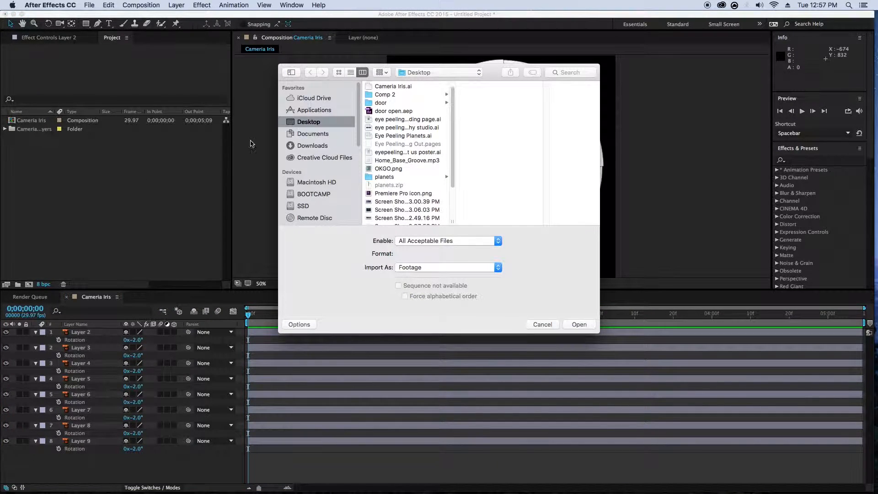
- Import photography 2.0.ai from the Eye Peeling Graphics ai files folder as a Layer Size composition and open it
click(321, 159)
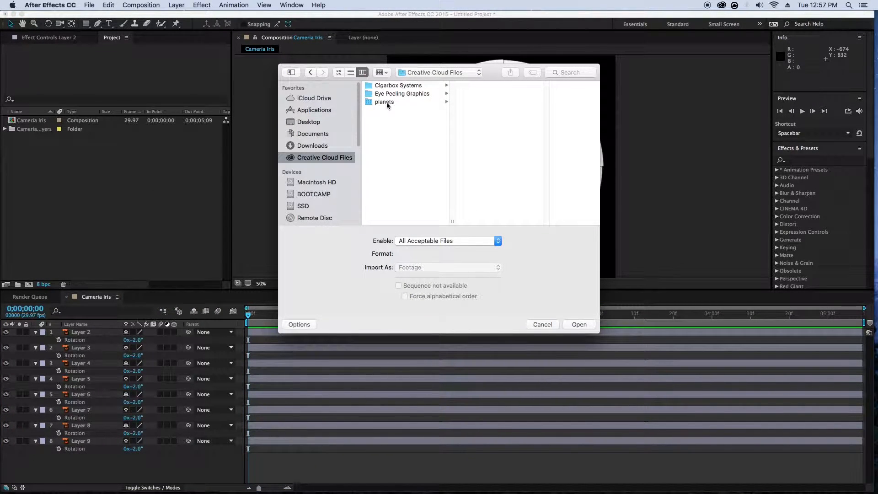
click(389, 95)
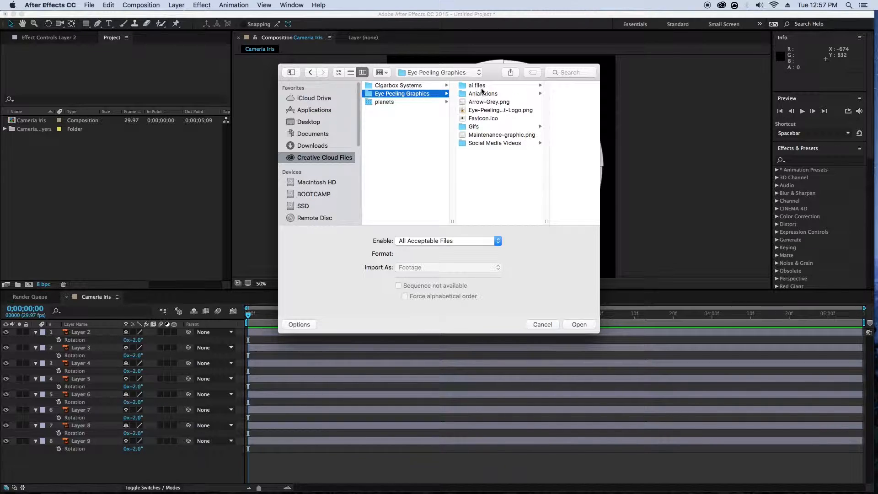
click(479, 86)
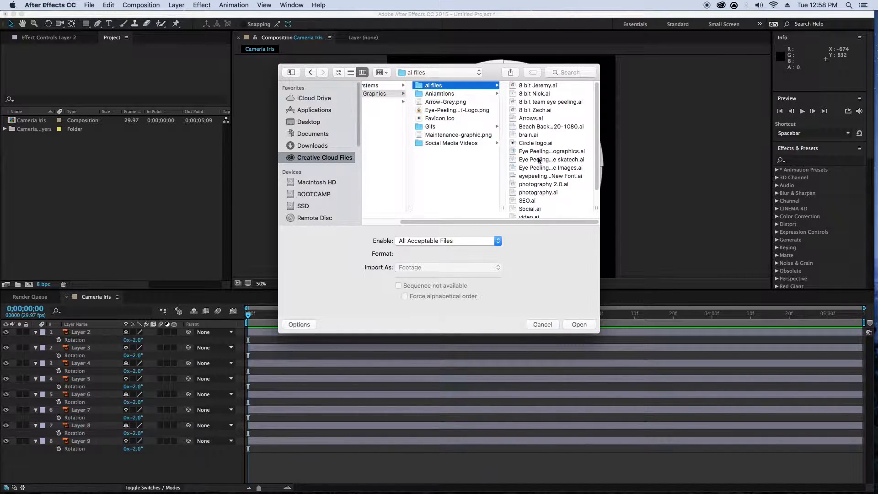
click(536, 184)
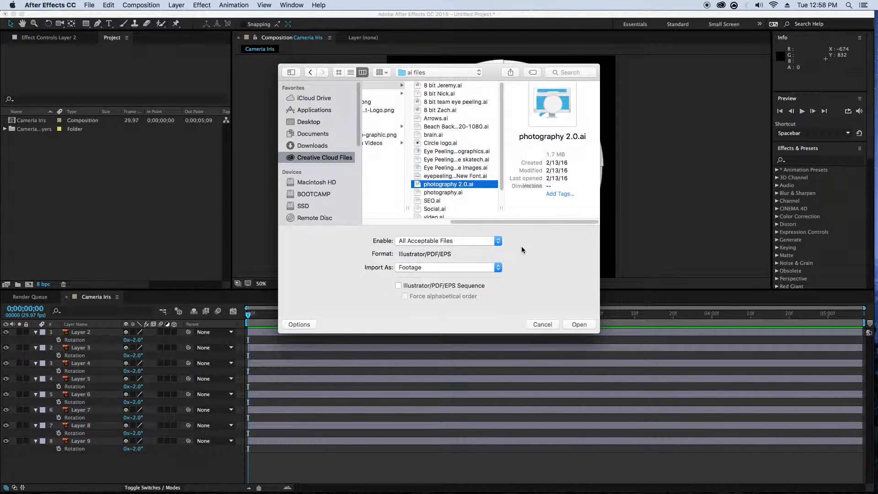
click(577, 323)
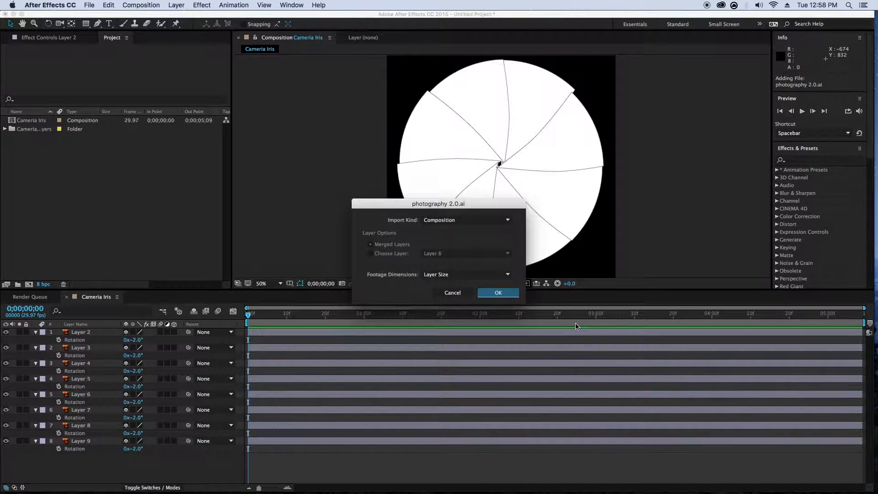
click(491, 291)
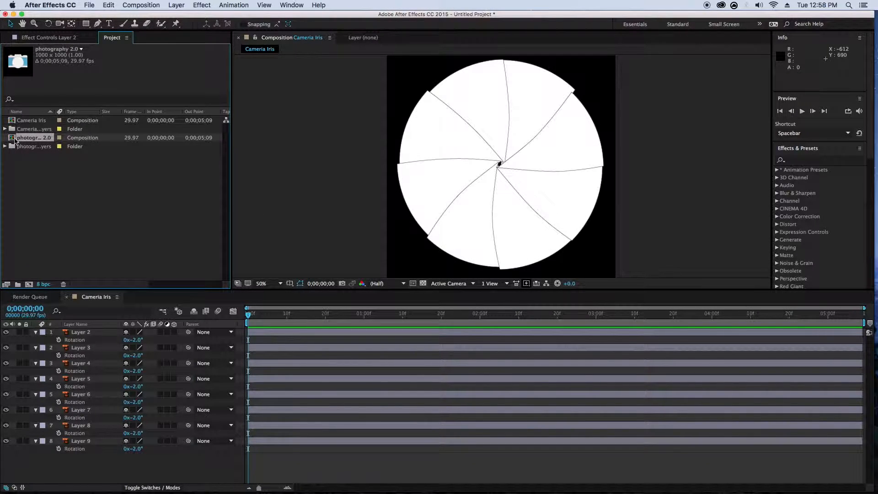
double_click(32, 138)
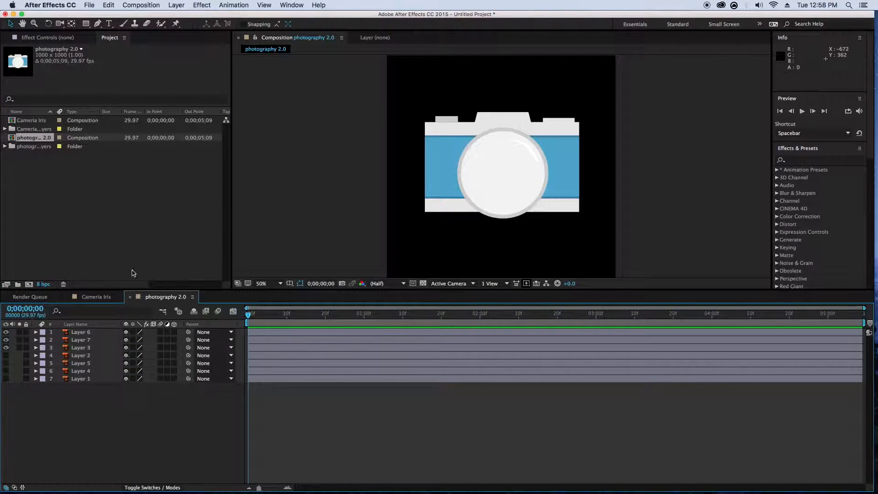
- Add the Cameria Iris composition above Layer 3, scale it to 36%, and center it over the camera lens at 510, 532
drag(23, 120, 50, 341)
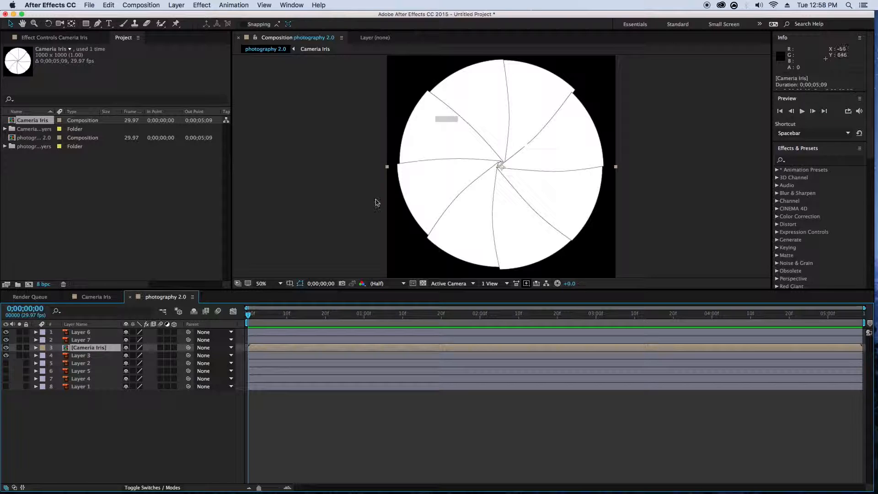
key(s)
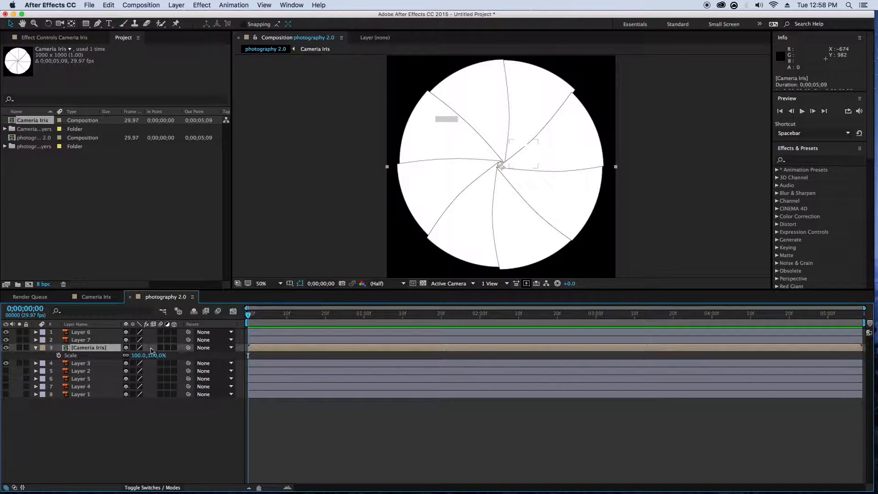
drag(153, 355, 131, 356)
drag(499, 182, 502, 191)
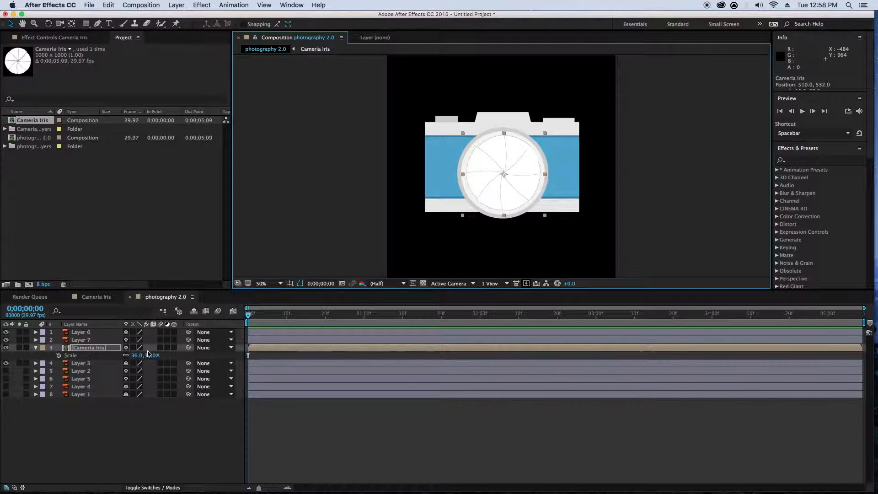
- Set the opacity of the Cameria Iris layer to 23%
key(t)
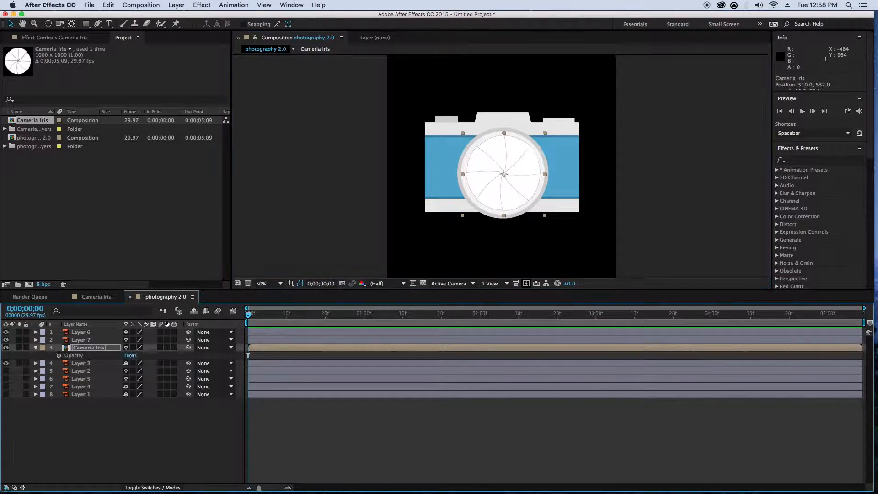
drag(132, 356, 121, 358)
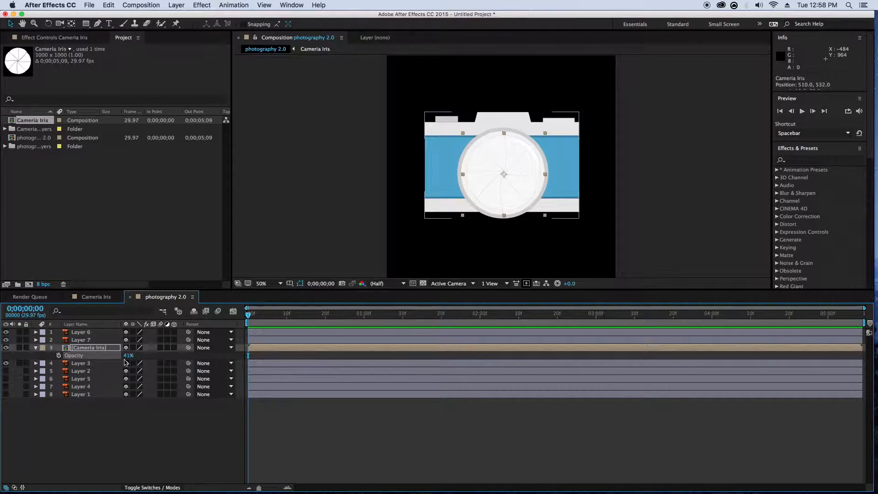
click(127, 358)
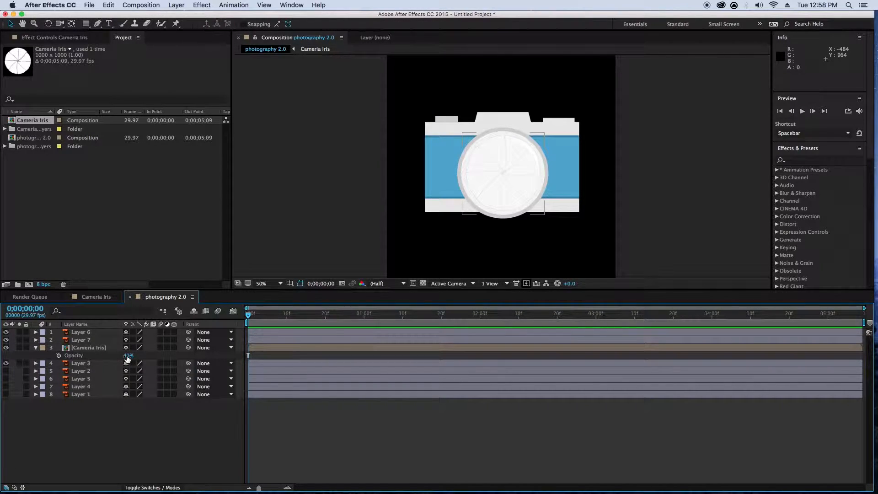
drag(129, 356, 123, 356)
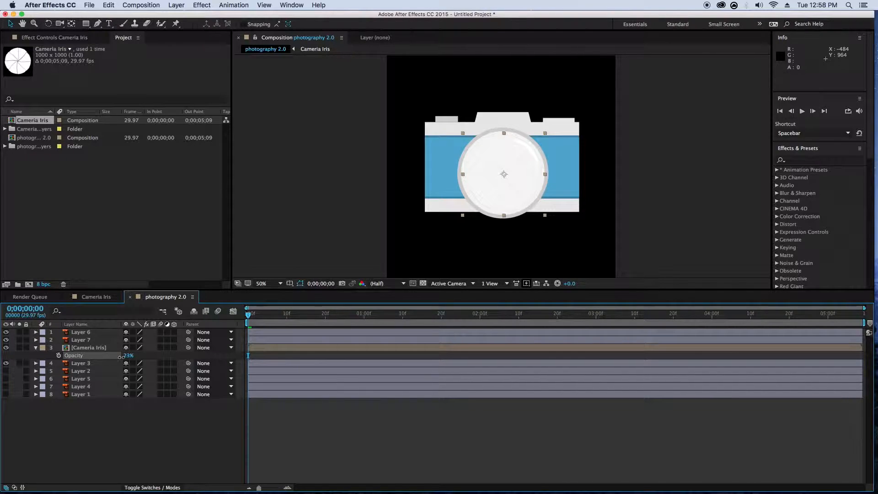
click(322, 249)
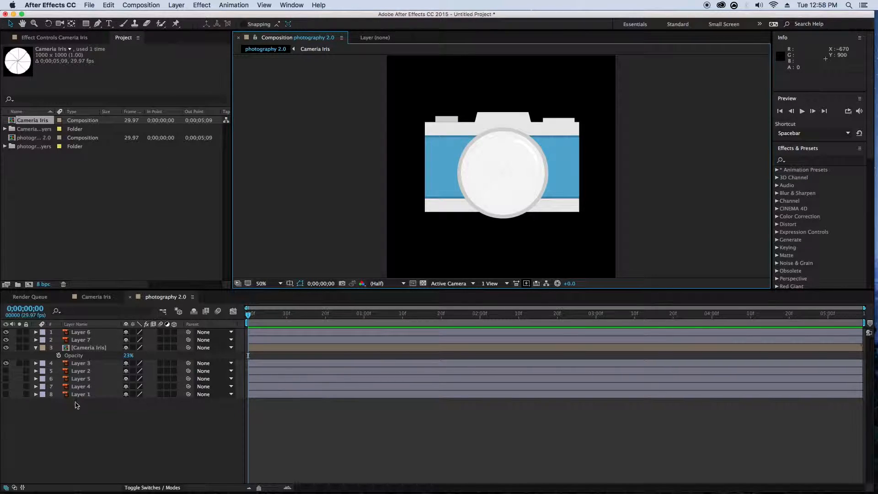
- Start scale keyframes on the shutter button, Layer 6, at frame 0 and move its anchor point to its bottom edge
click(79, 340)
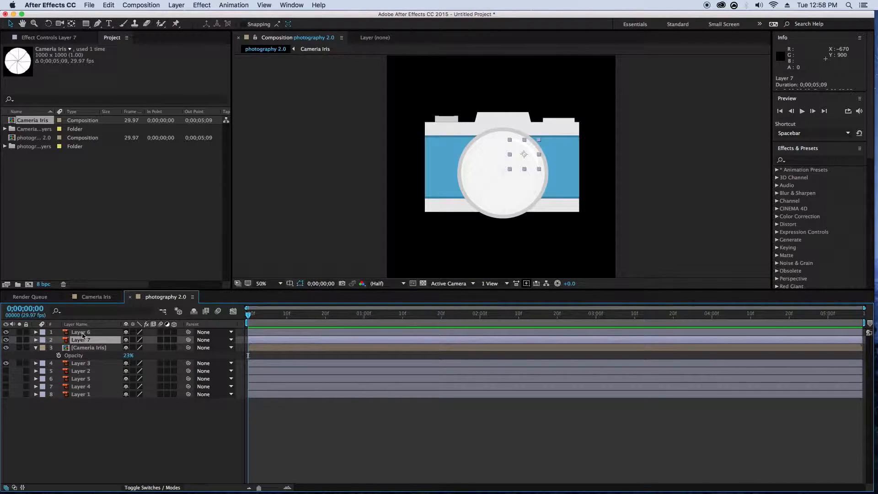
click(83, 333)
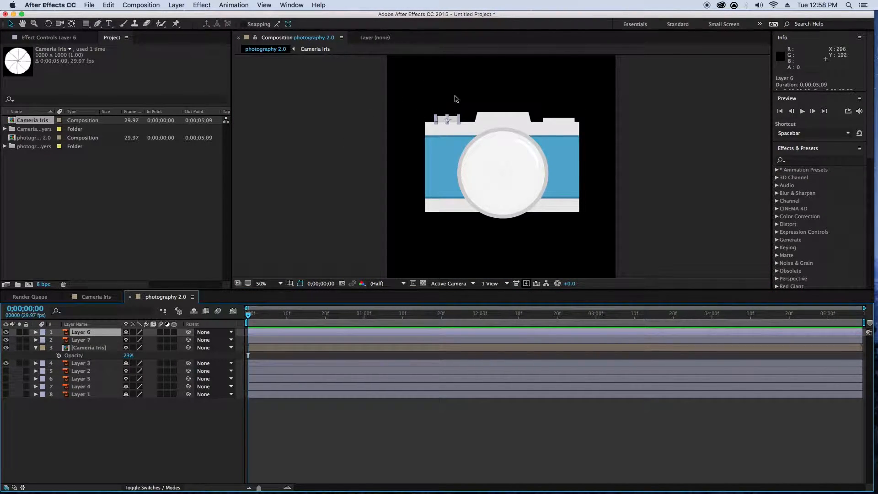
scroll(455, 99, up, 2)
key(space)
drag(396, 114, 449, 209)
drag(395, 135, 456, 224)
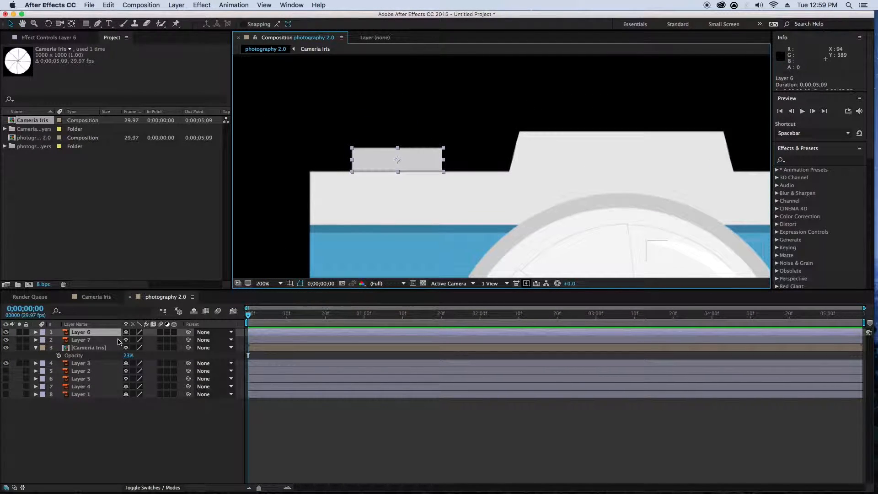
key(s)
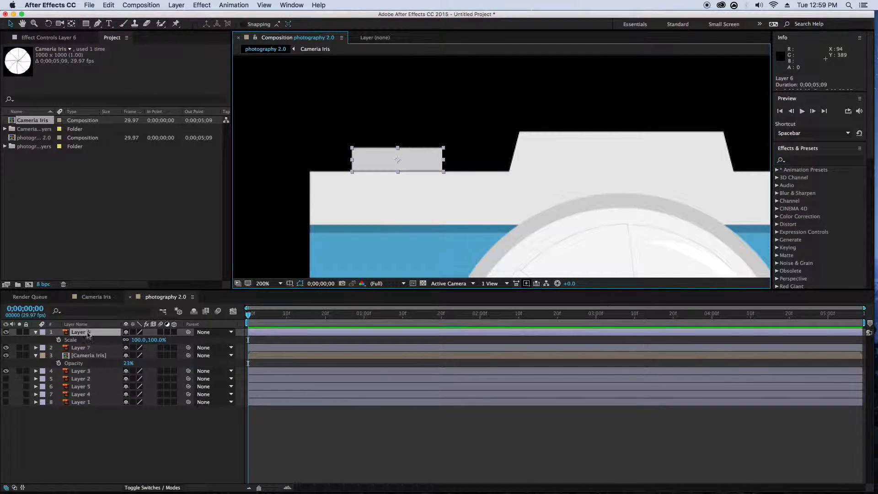
click(58, 339)
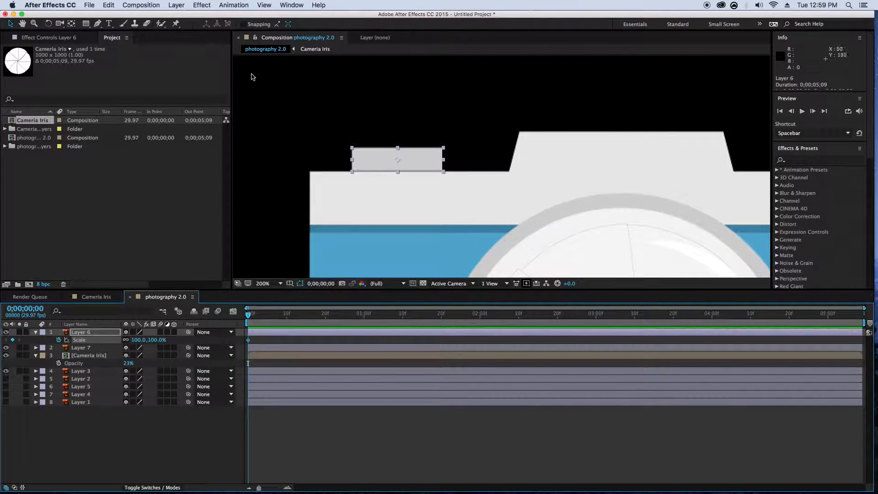
key(y)
drag(397, 160, 398, 171)
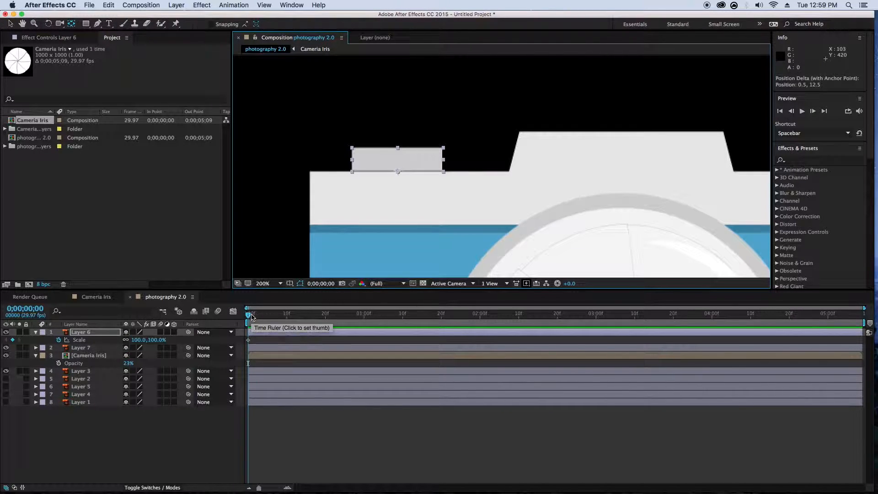
- Unlink the scale proportions of Layer 6 and squash its height to 38% at frame 3
key(Page_Down)
key(Page_Down)
key(Page_Down)
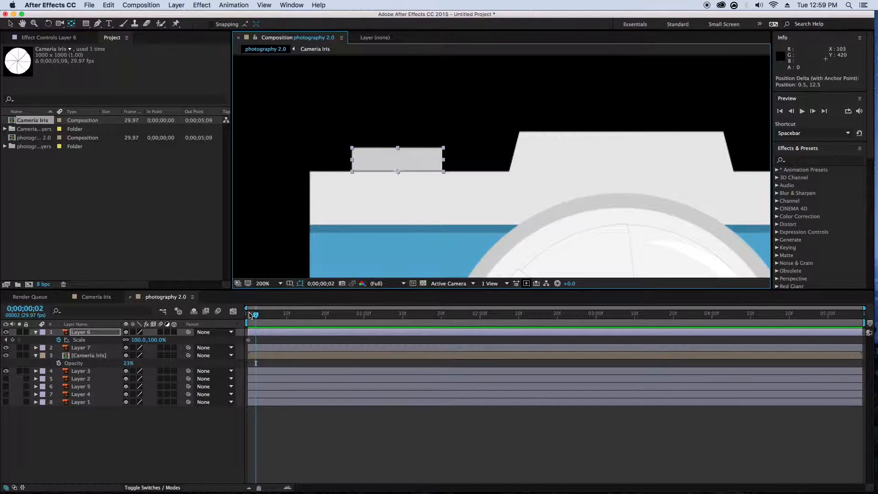
click(127, 340)
mouse_move(137, 341)
mouse_down()
mouse_move(145, 340)
mouse_move(128, 342)
mouse_up()
key(super+z)
- Set the height scale of Layer 6 to 100% at frame 6 and play the button animation from the start
key(Page_Down)
key(Page_Down)
key(Page_Down)
click(151, 340)
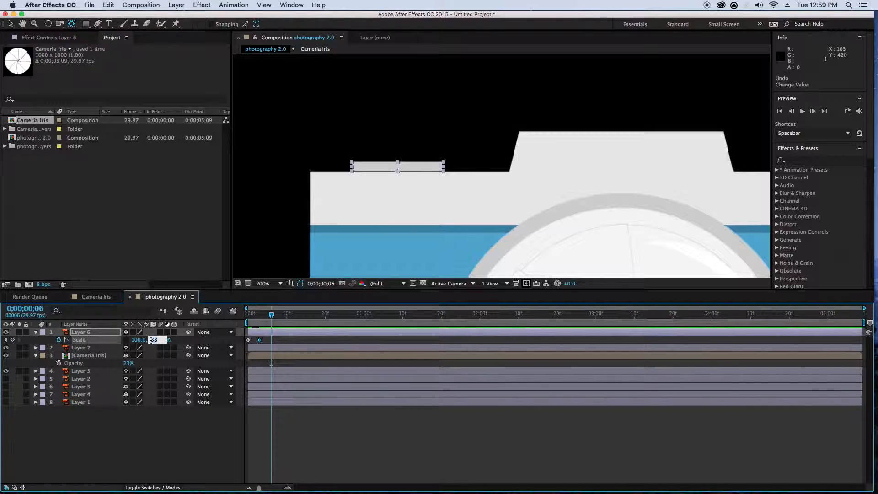
key(Return)
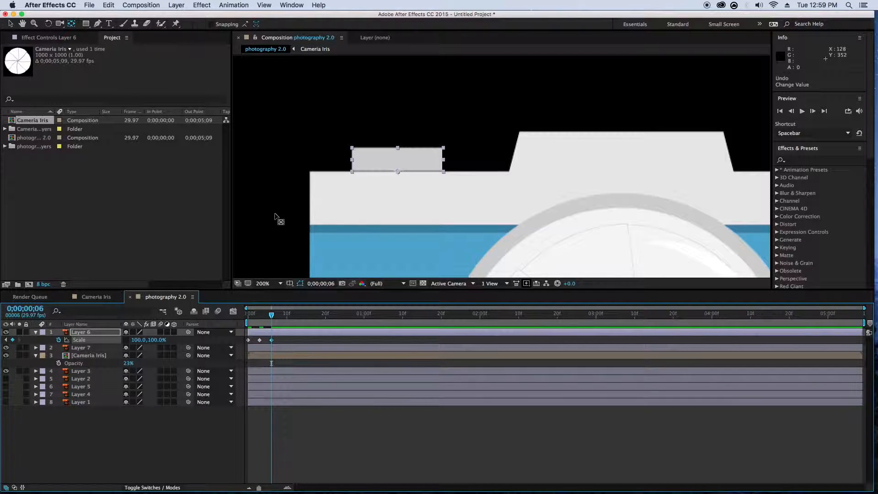
drag(272, 315, 248, 315)
key(space)
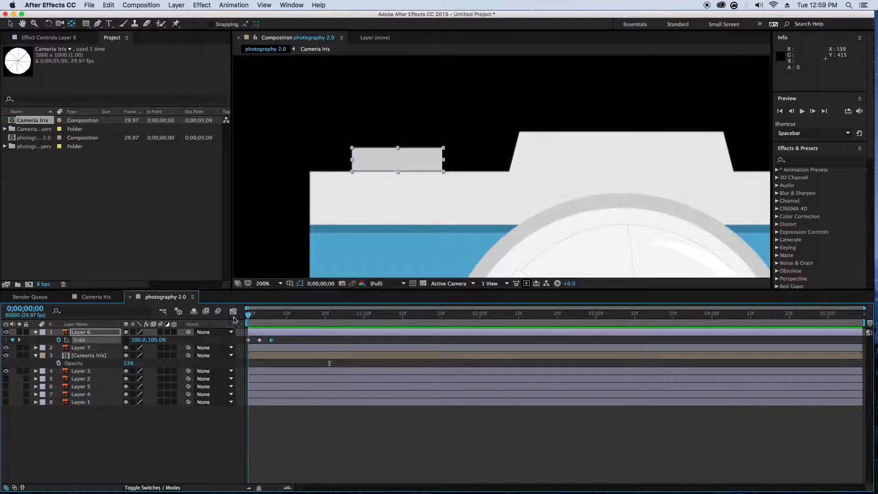
key(space)
- Turn on continuous rasterization for Layer 6, Layer 7, Cameria Iris and Layer 3 in the photography 2.0 composition
scroll(315, 201, down, 4)
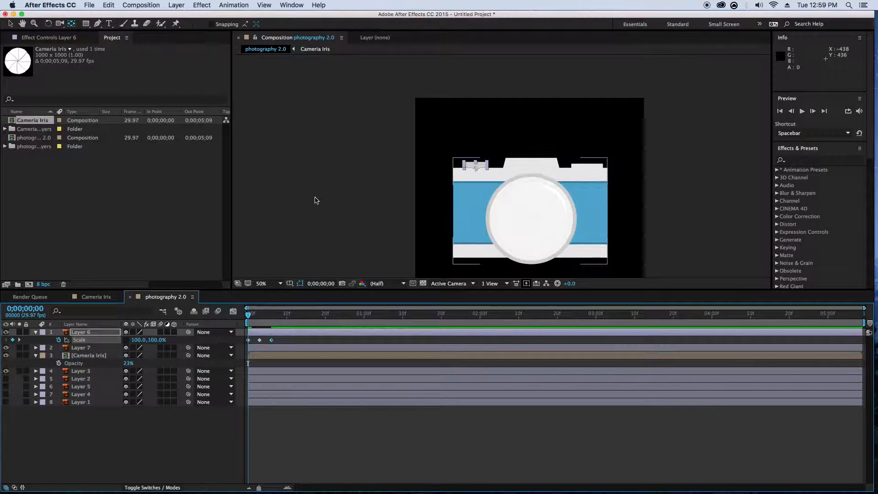
drag(315, 197, 240, 157)
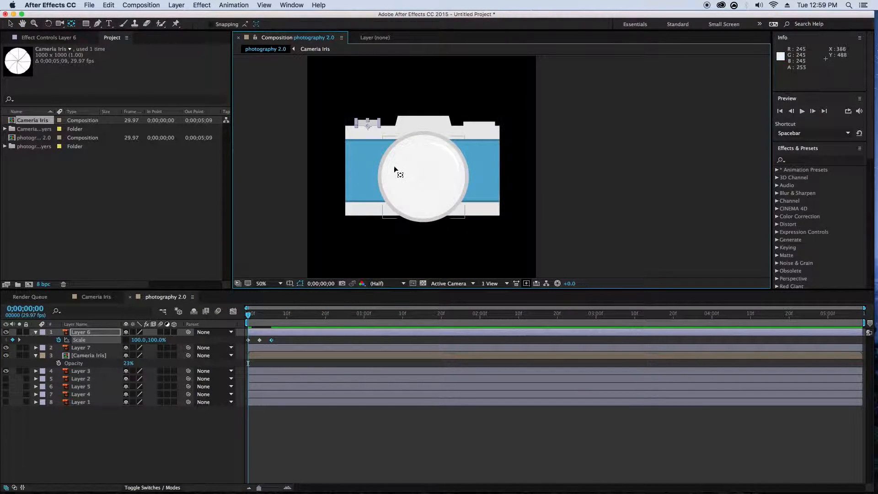
scroll(396, 164, up, 2)
scroll(375, 163, left, 5)
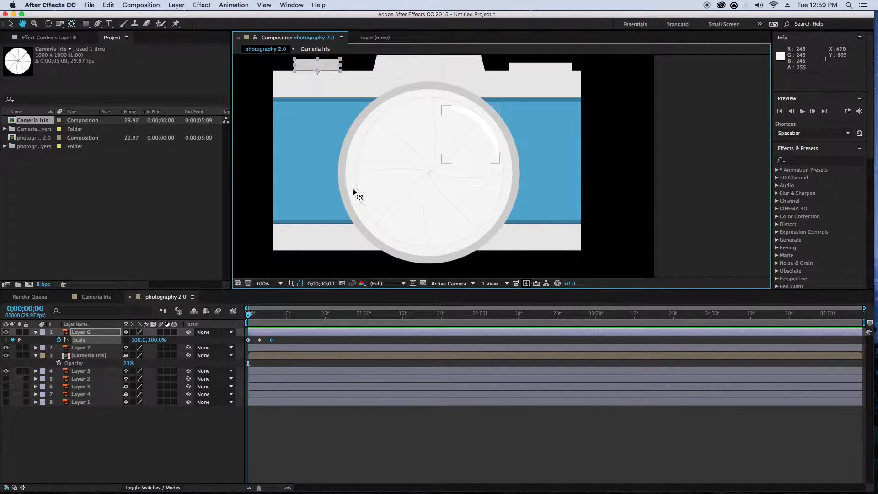
click(132, 332)
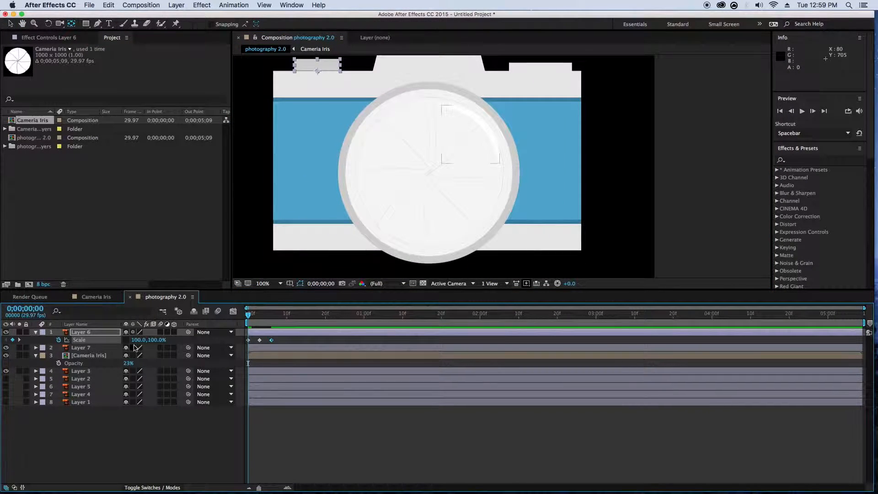
click(133, 348)
click(133, 356)
click(133, 370)
- Turn on continuous rasterization for all eight blade layers in the Cameria Iris composition and check the lens in photography 2.0
click(97, 297)
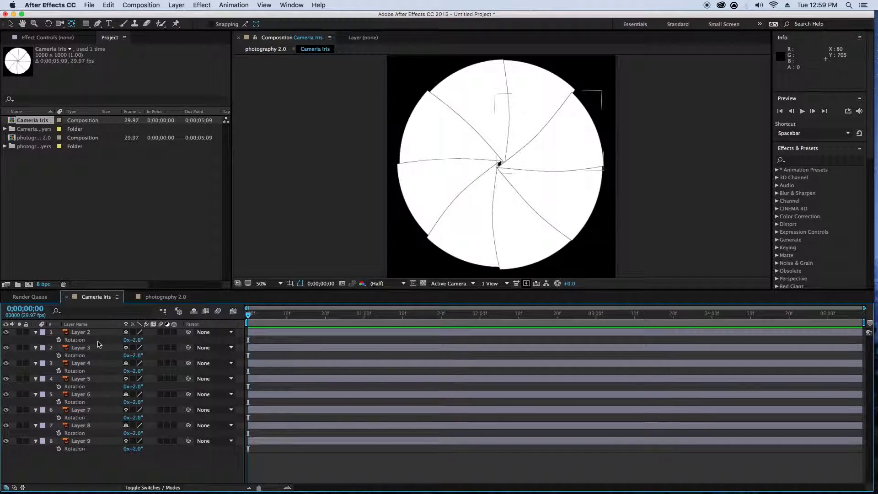
click(71, 334)
key(super+a)
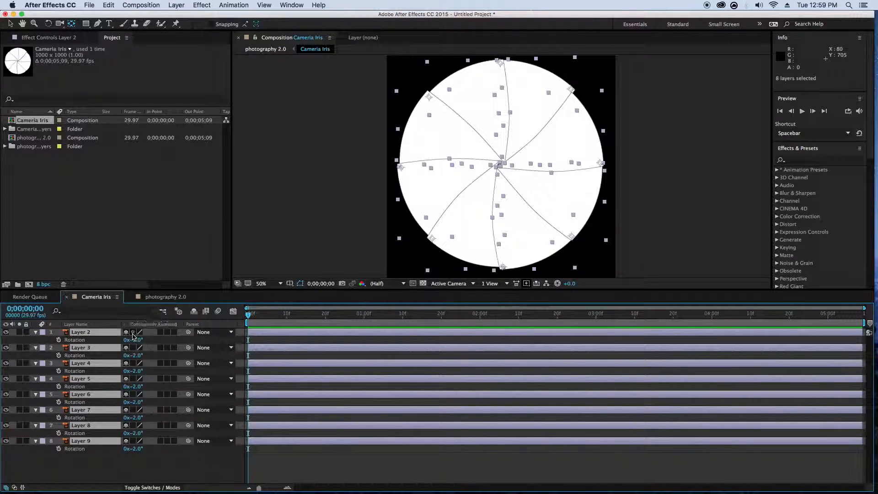
click(164, 297)
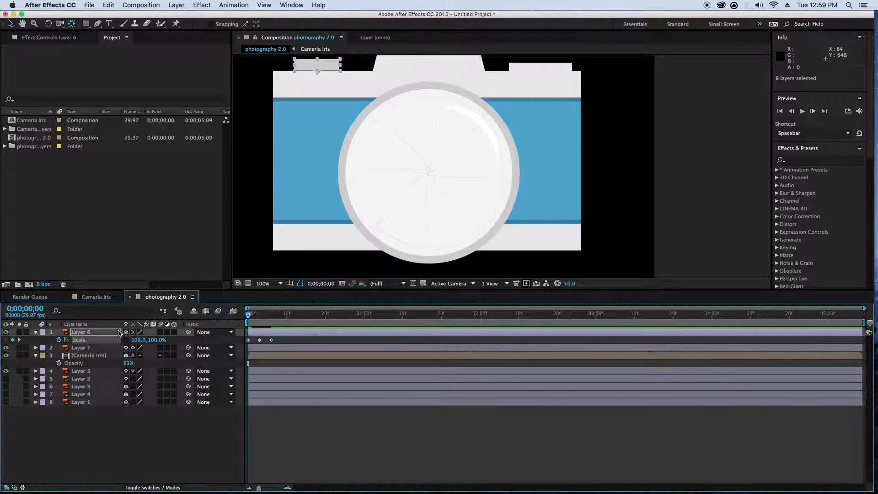
click(94, 297)
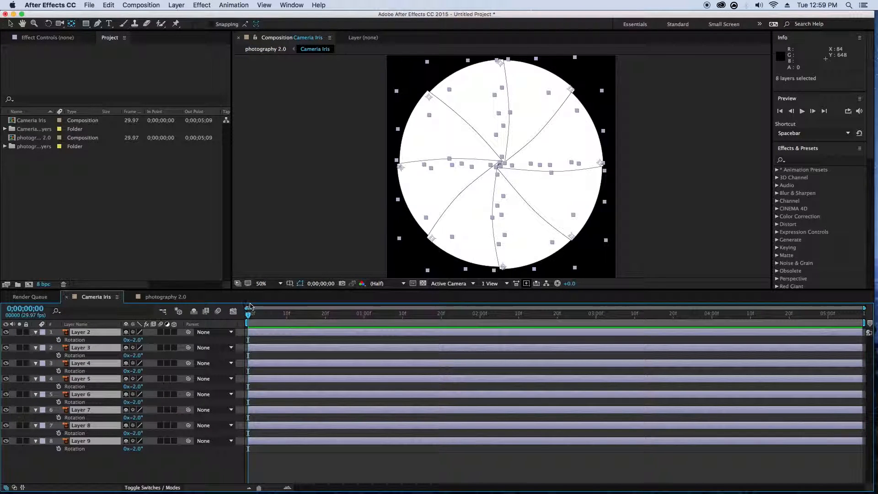
click(283, 253)
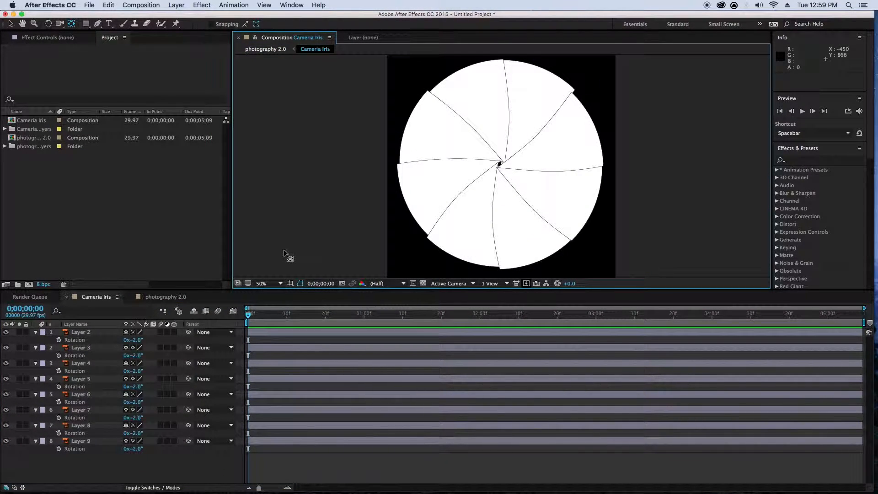
- Keyframe the rotation of all eight iris blade layers at -10° on frame 0 and -44° on frame 5
click(77, 332)
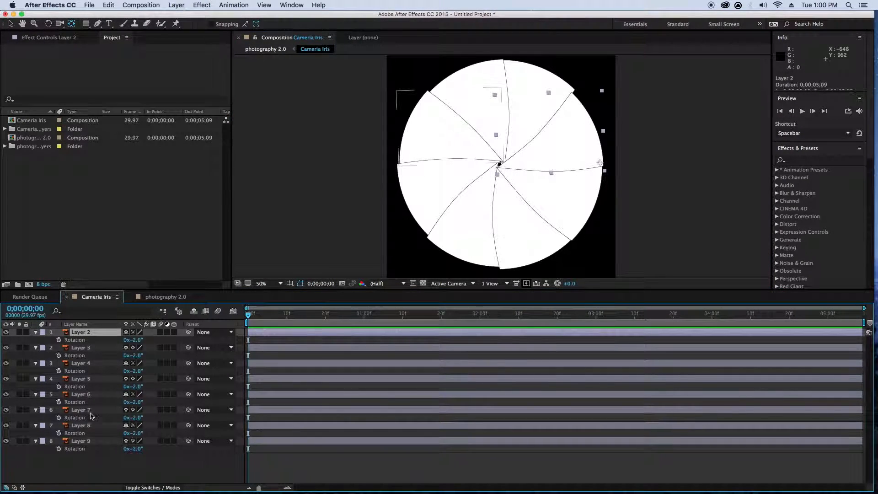
shift+click(80, 441)
click(58, 449)
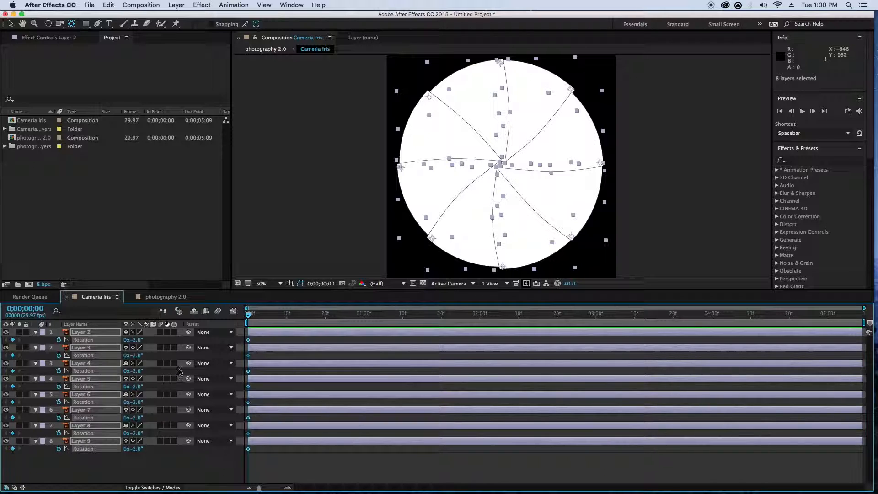
drag(137, 340, 268, 317)
mouse_move(142, 341)
mouse_down()
mouse_move(150, 341)
mouse_move(131, 347)
mouse_up()
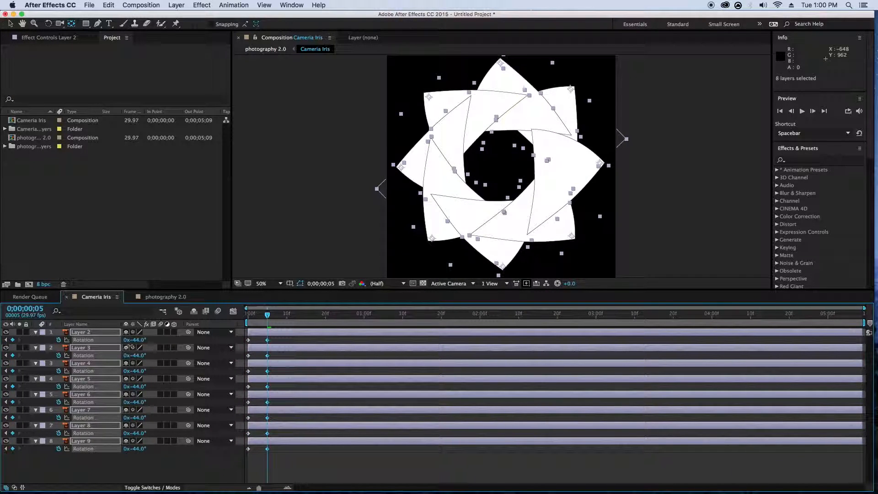
key(space)
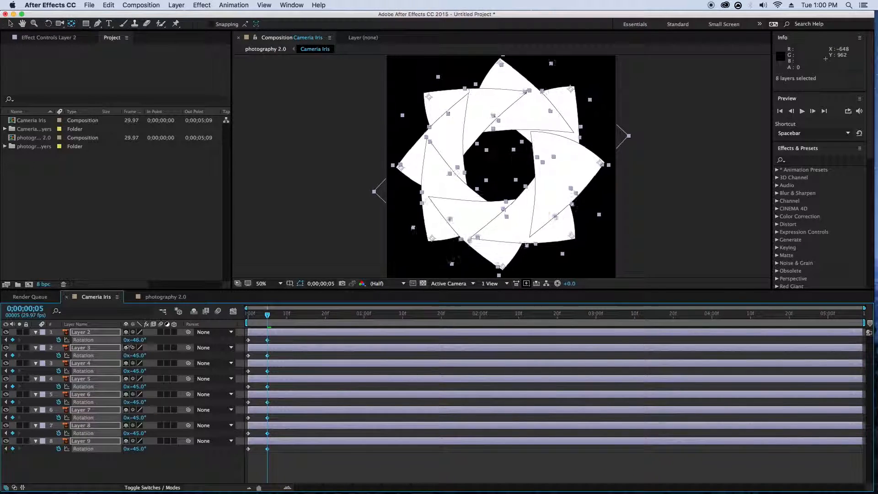
- Copy the frame 0 rotation keyframe of each blade layer, Layer 2 through Layer 9, to frame 10
click(249, 339)
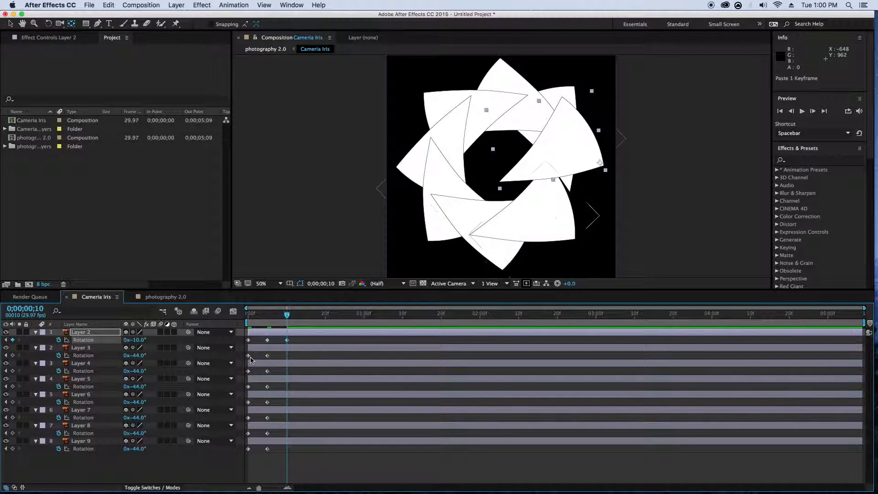
click(256, 356)
key(cmd+v)
click(253, 371)
key(cmd+v)
click(250, 387)
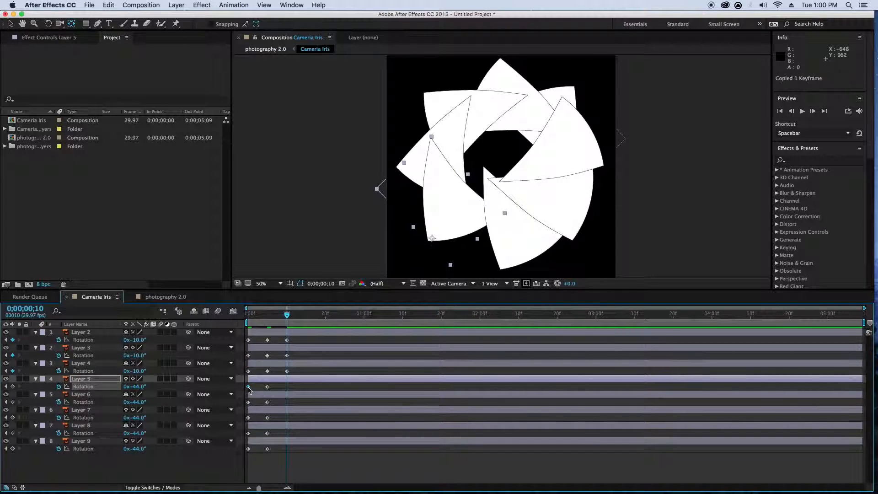
key(cmd+v)
click(250, 402)
key(cmd+v)
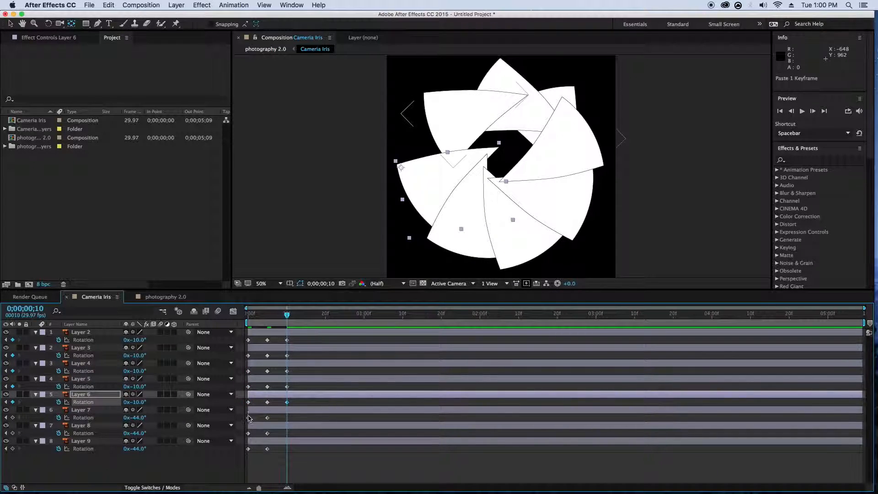
click(250, 417)
key(cmd+v)
click(249, 433)
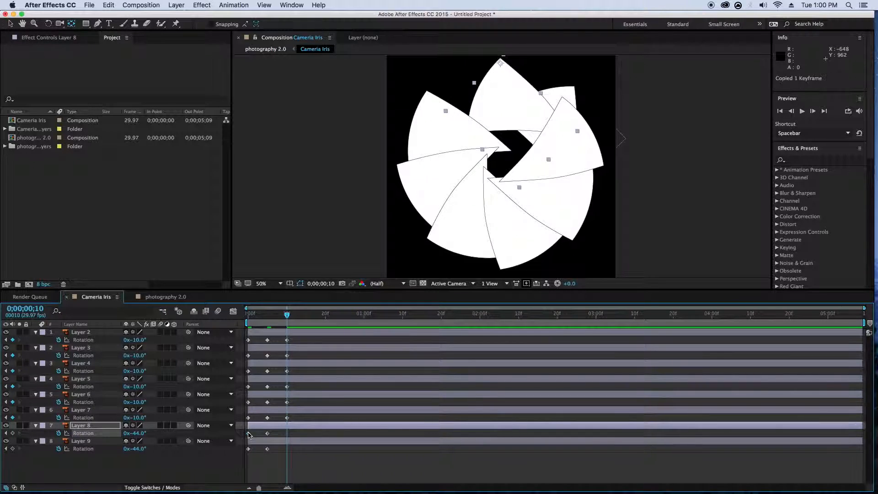
key(cmd+v)
click(249, 449)
key(cmd+v)
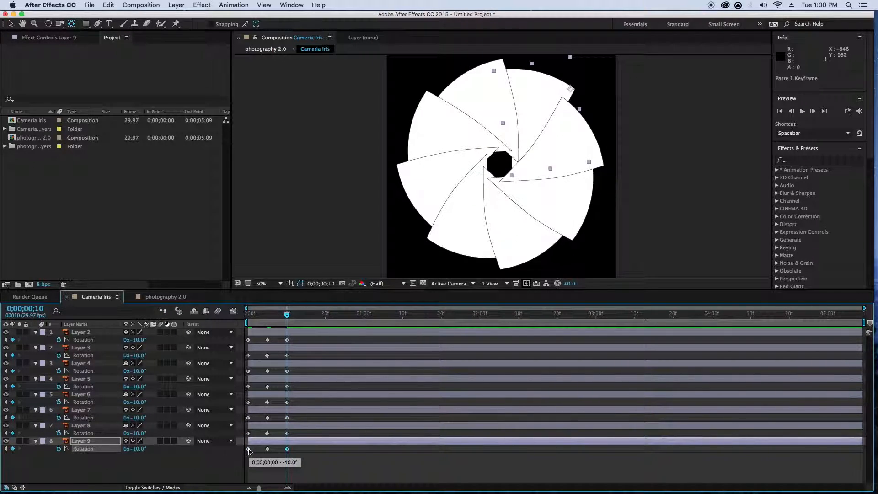
- Play the iris opening and closing animation from the start
drag(287, 316, 234, 319)
click(263, 247)
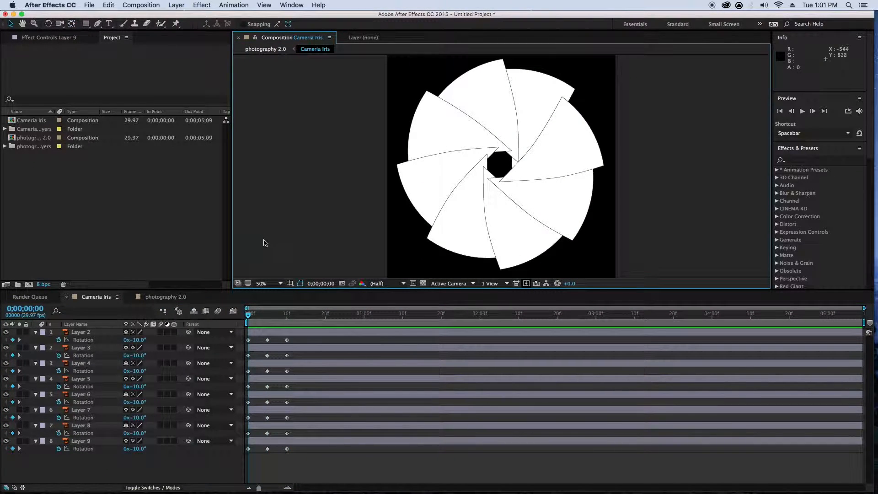
key(space)
- Slow the iris animation by moving the middle rotation keyframes to frame 10 and the last ones to frame 20, and preview it
key(space)
drag(294, 454, 263, 456)
click(325, 314)
drag(270, 340, 289, 340)
key(space)
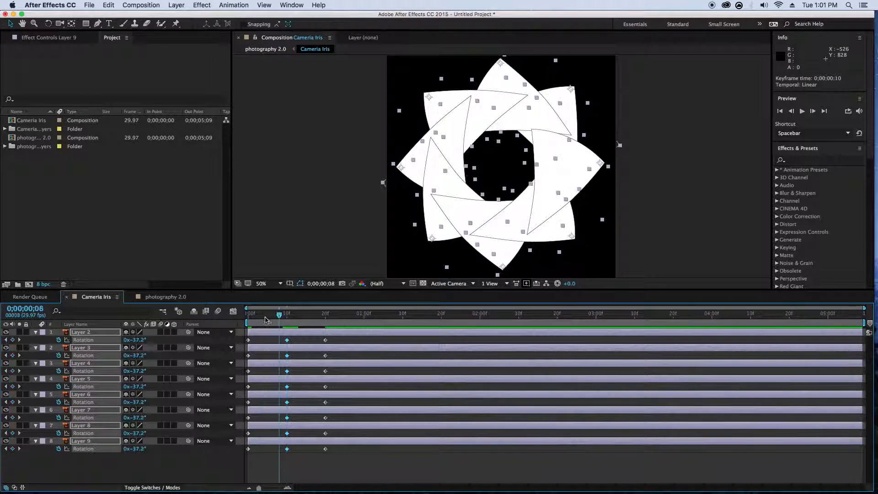
- Preview the iris in the photography 2.0 composition and set the opacity of the Cameria Iris layer to 100%
key(space)
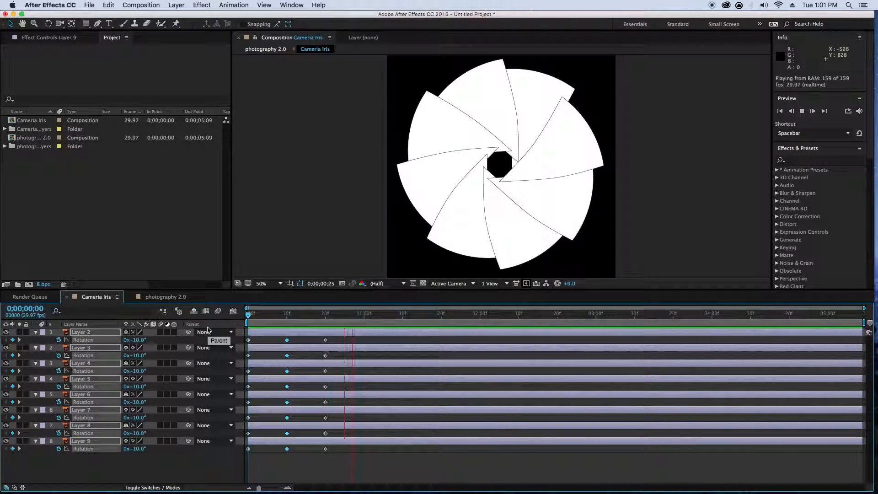
click(180, 296)
drag(279, 314, 225, 318)
key(space)
key(space)
mouse_move(273, 315)
mouse_down()
mouse_move(251, 315)
mouse_move(279, 320)
mouse_up()
key(Home)
drag(128, 364, 223, 366)
- Switch to Adobe Illustrator and select all eight blade shapes of the Cameria Iris artwork
mouse_move(385, 487)
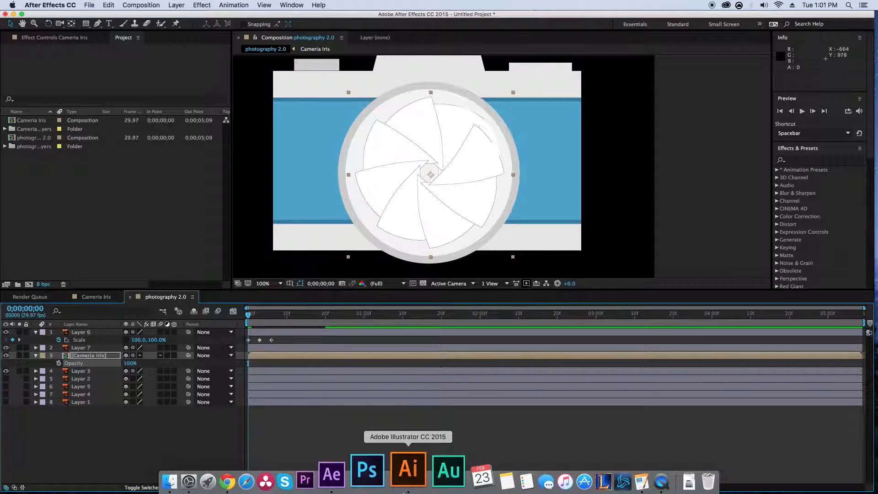
click(411, 483)
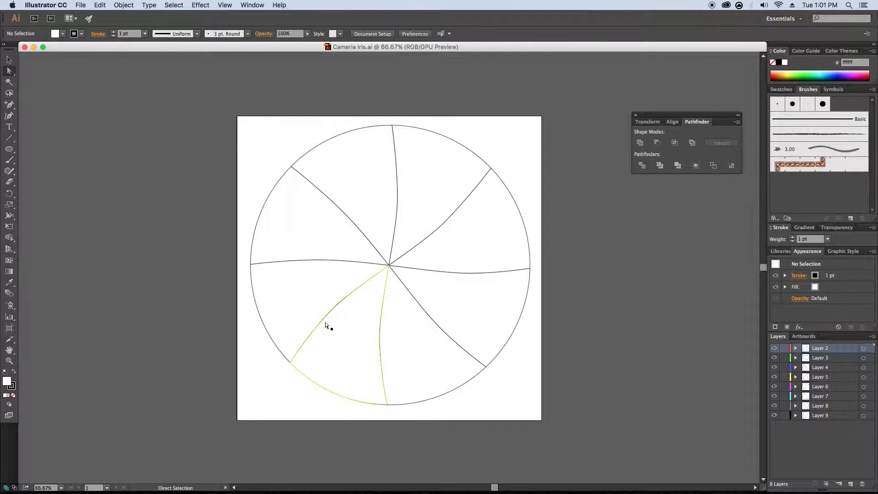
click(349, 328)
shift+click(304, 290)
shift+click(320, 237)
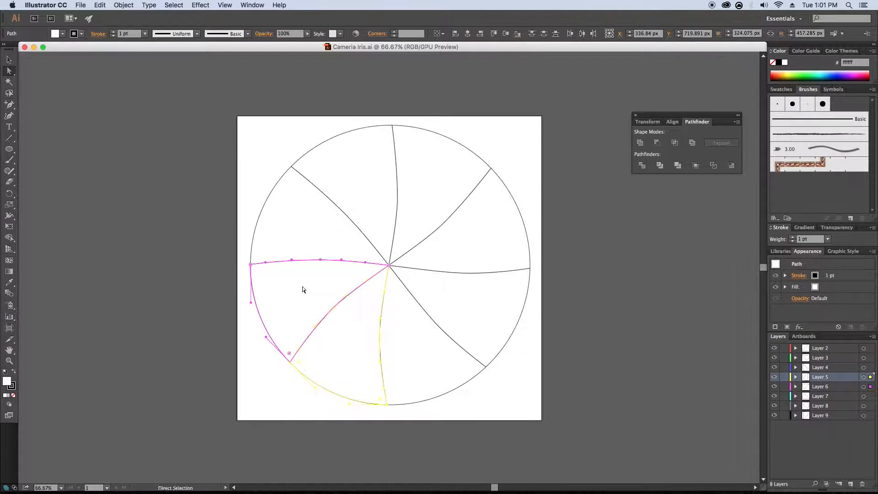
shift+click(345, 202)
shift+click(434, 186)
shift+click(472, 238)
shift+click(473, 305)
shift+click(405, 333)
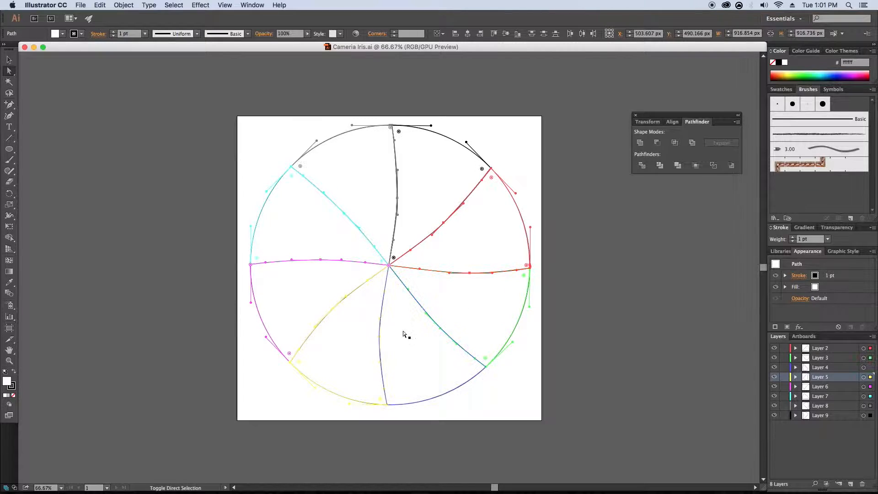
- Set the fill of the selected iris blades to gray AAAAAA and save the Illustrator file
double_click(7, 381)
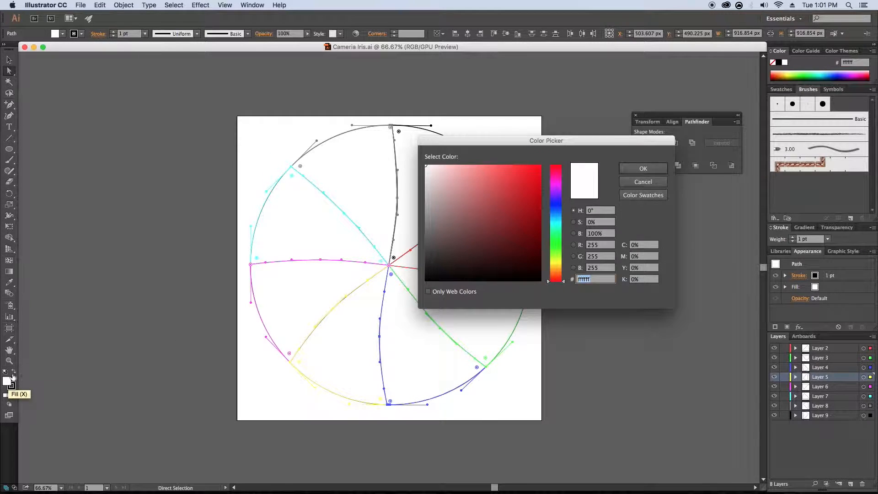
mouse_move(432, 197)
mouse_down()
mouse_move(419, 213)
mouse_move(411, 203)
mouse_up()
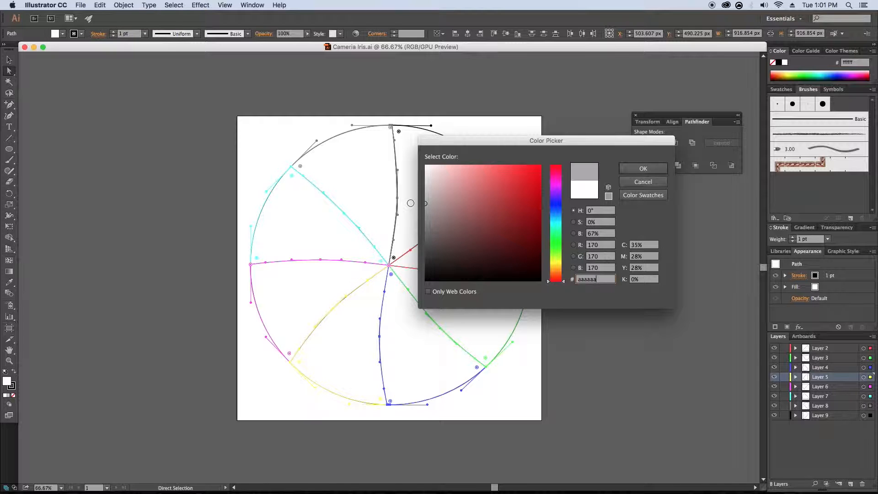
click(642, 168)
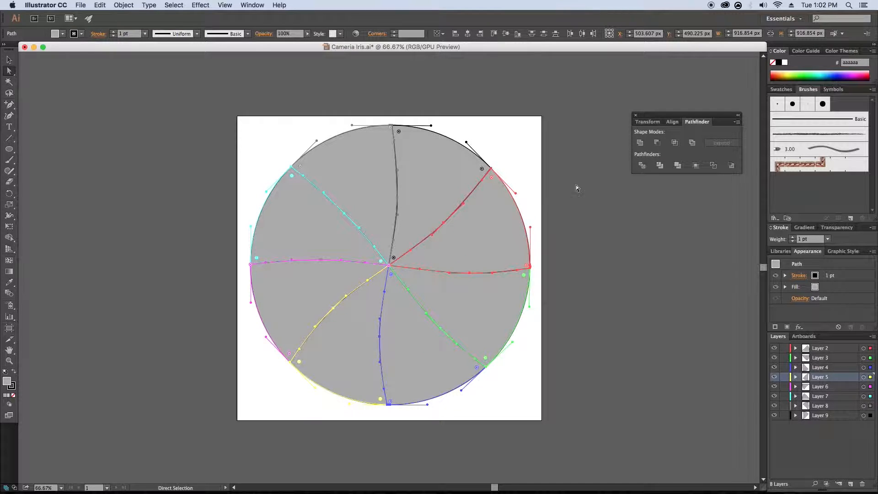
key(super+s)
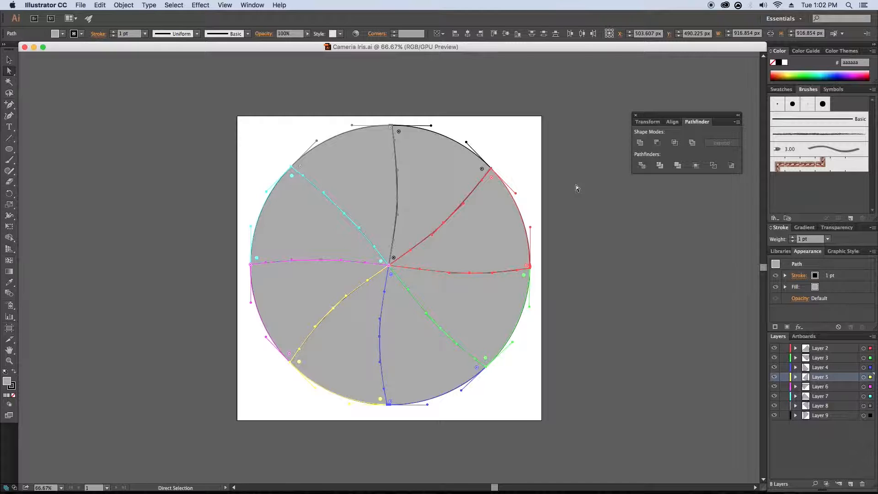
click(575, 185)
- Switch back to After Effects, set the opacity of the Cameria Iris layer to 12%, and preview the result
mouse_move(396, 487)
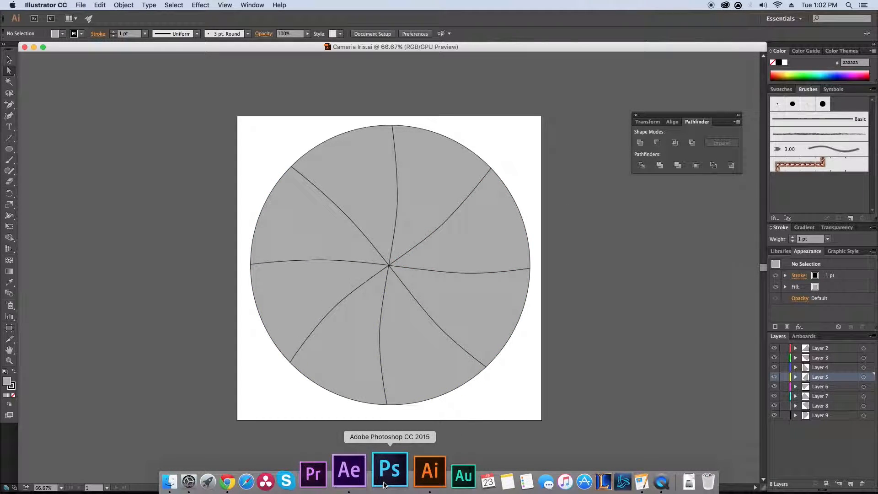
click(373, 463)
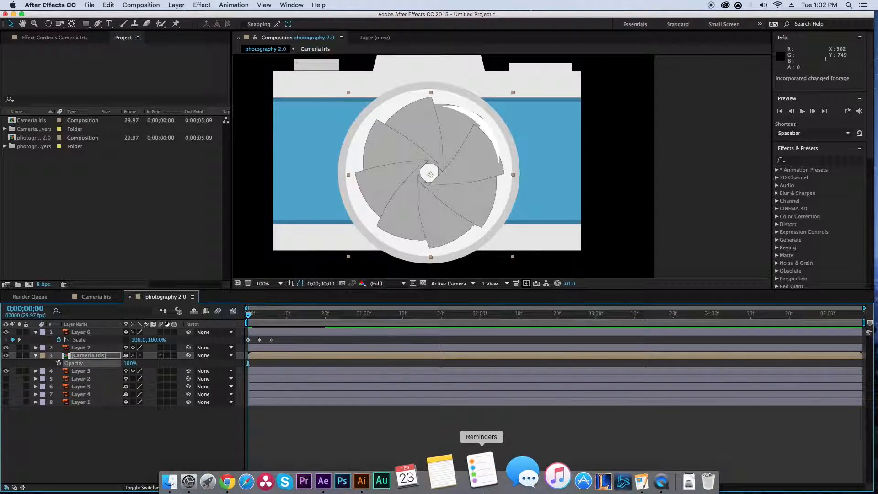
drag(128, 363, 104, 368)
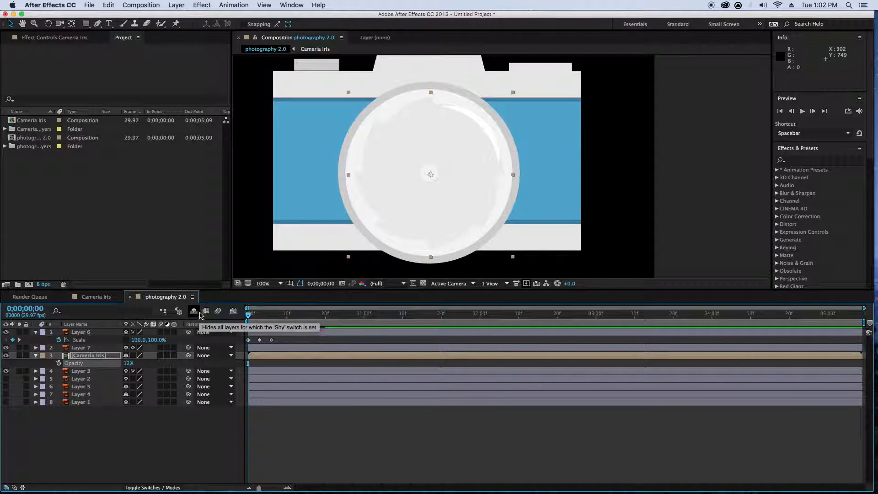
key(space)
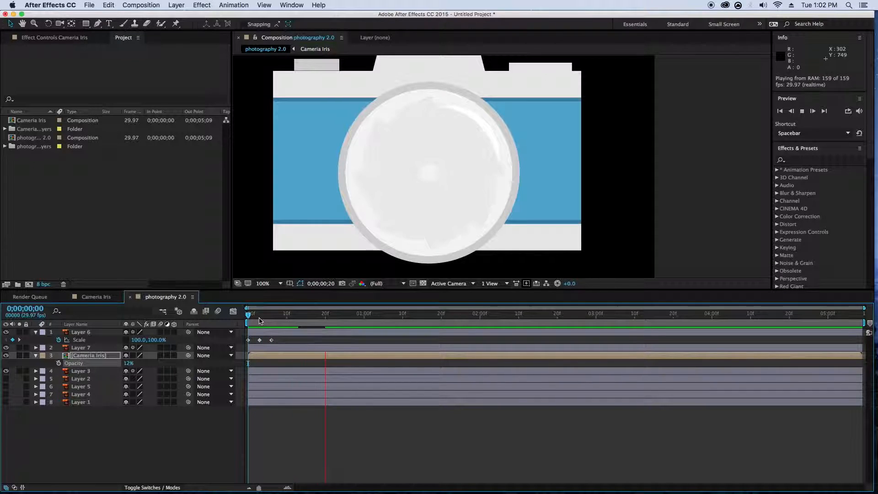
click(264, 316)
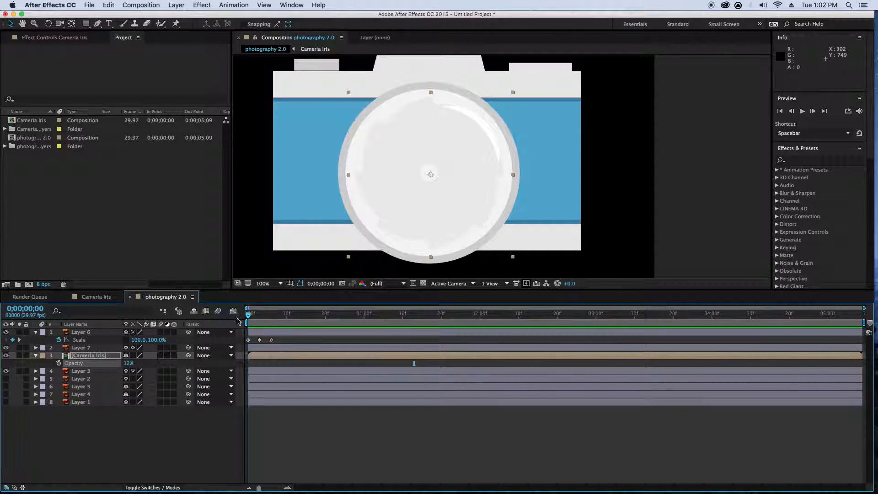
drag(265, 319, 221, 325)
- Draw a circle over the lens with the Ellipse tool as a new shape layer, slightly smaller than the lens glass
drag(86, 24, 111, 44)
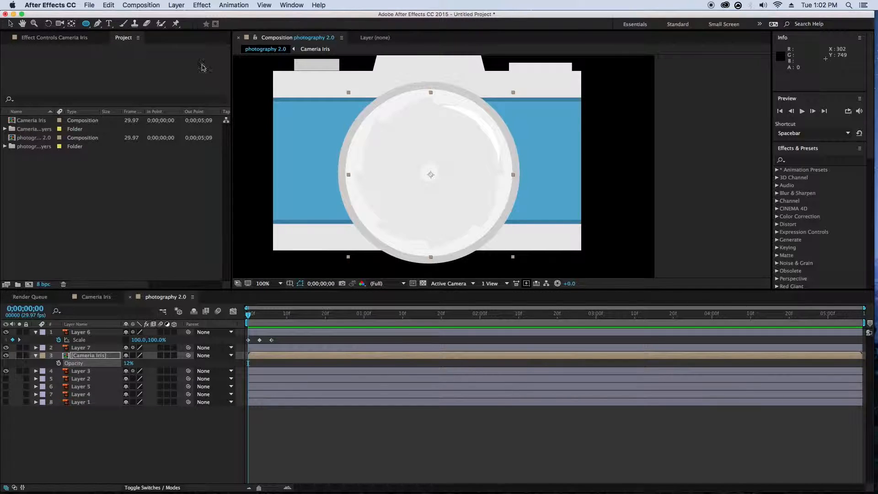
click(97, 427)
mouse_move(368, 107)
mouse_down()
mouse_move(507, 245)
mouse_move(502, 228)
mouse_up()
key(space)
key(space)
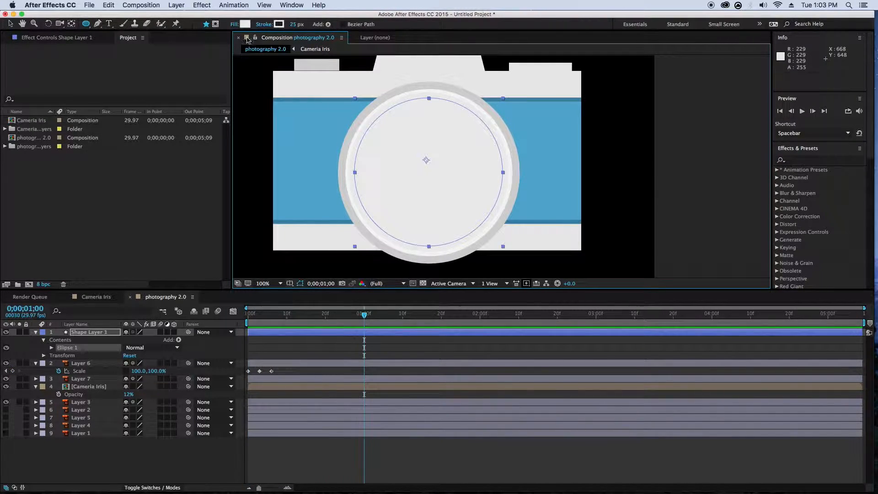
- Set the fill opacity of the new lens circle in Shape Layer 1 to 0%
click(51, 348)
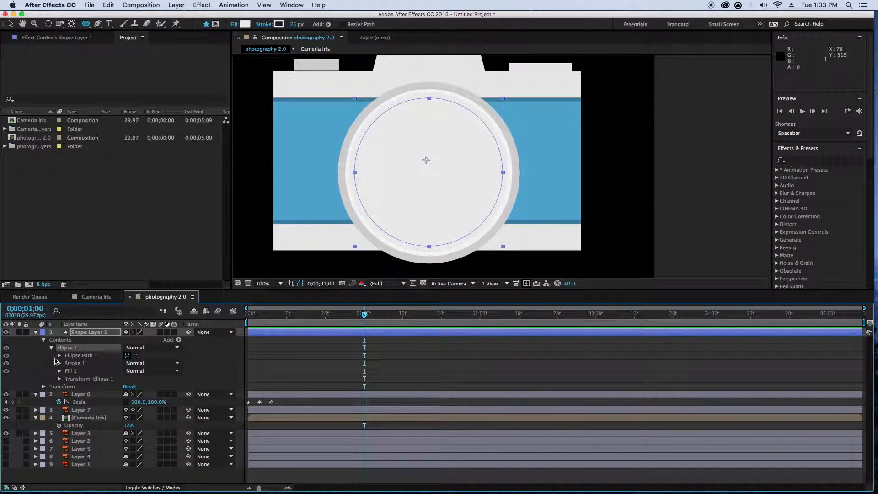
click(59, 370)
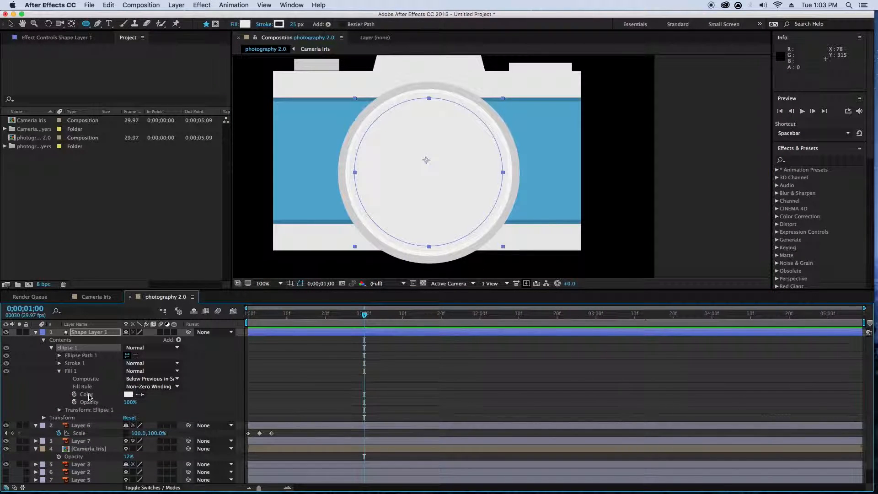
drag(130, 402, 54, 406)
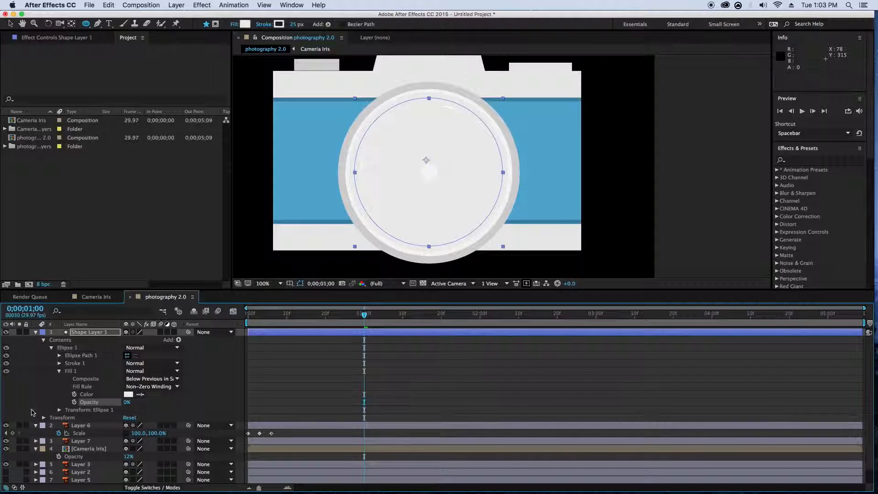
- Set the lens circle's stroke color to CCCCCC by sampling the gray outer ring of the lens
click(279, 24)
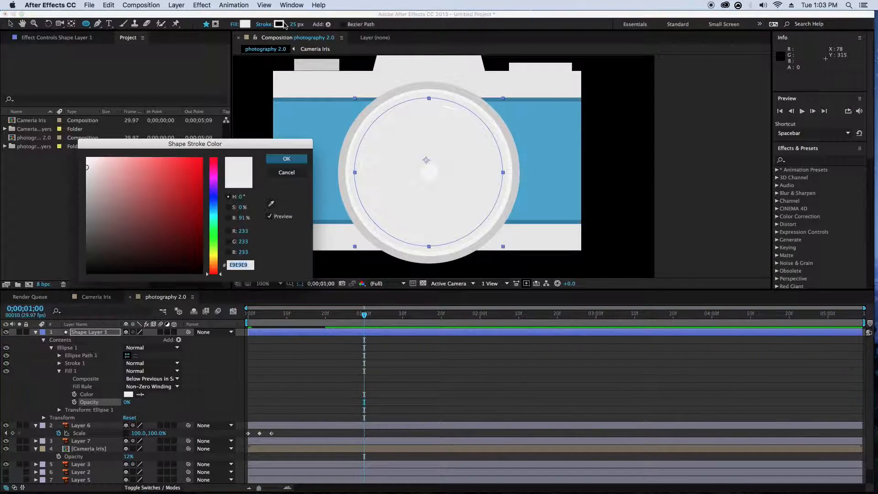
click(271, 203)
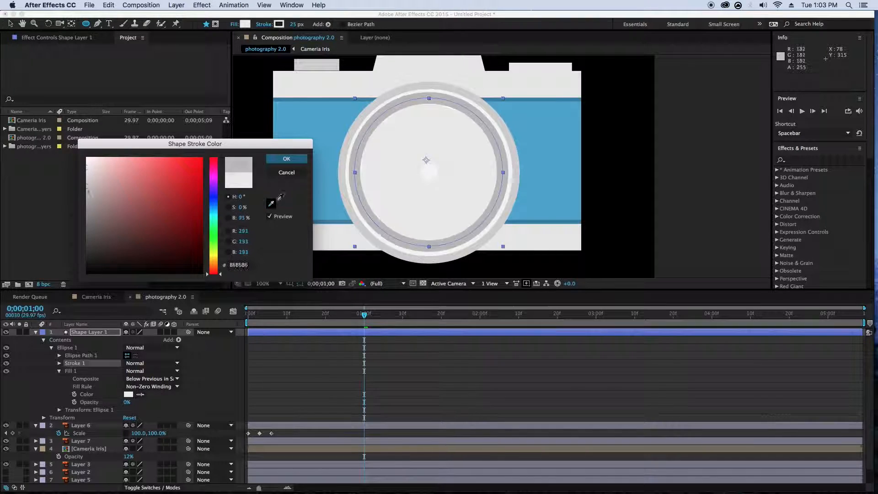
click(345, 172)
click(286, 158)
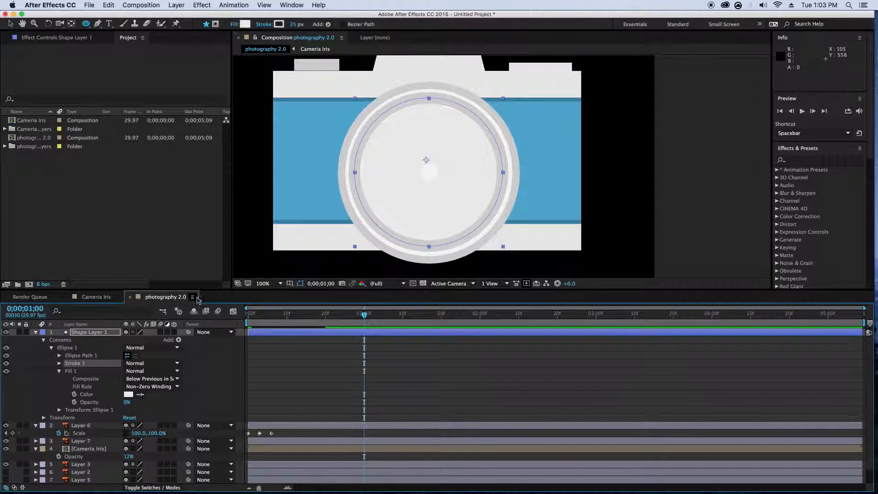
- Shrink the lens circle slightly around its center and set its stroke width to 41 px
key(v)
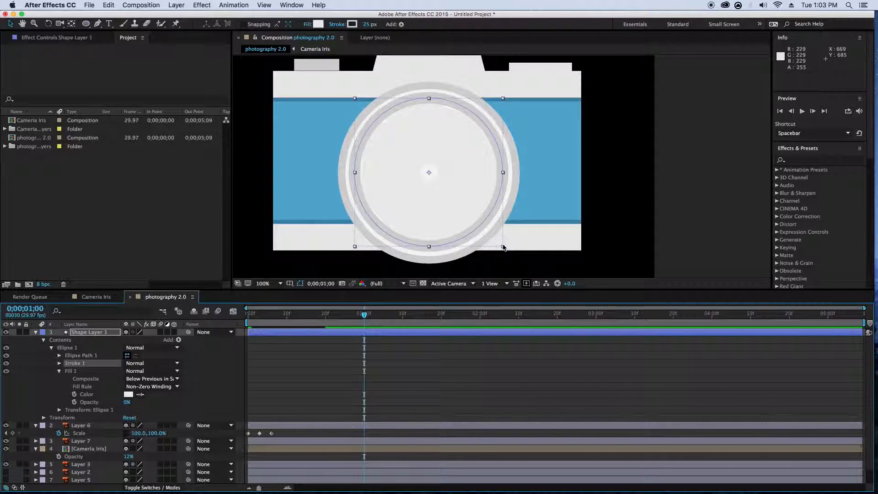
click(503, 247)
drag(504, 247, 496, 240)
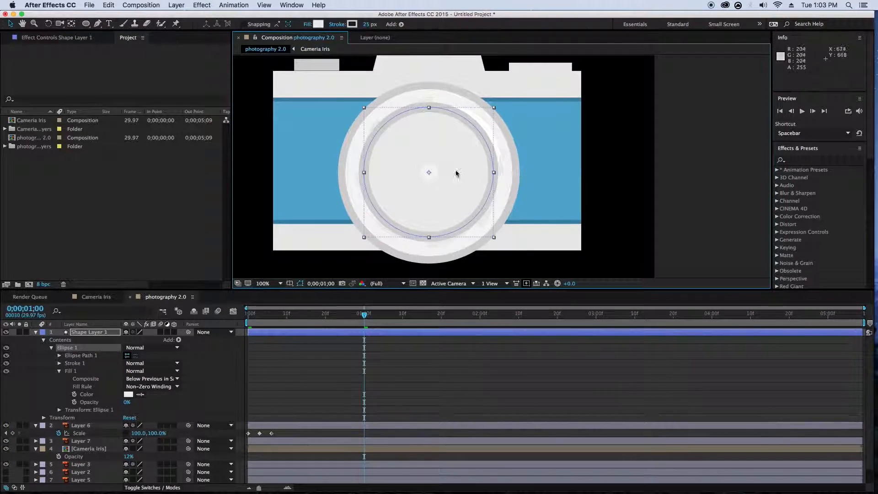
drag(366, 24, 375, 24)
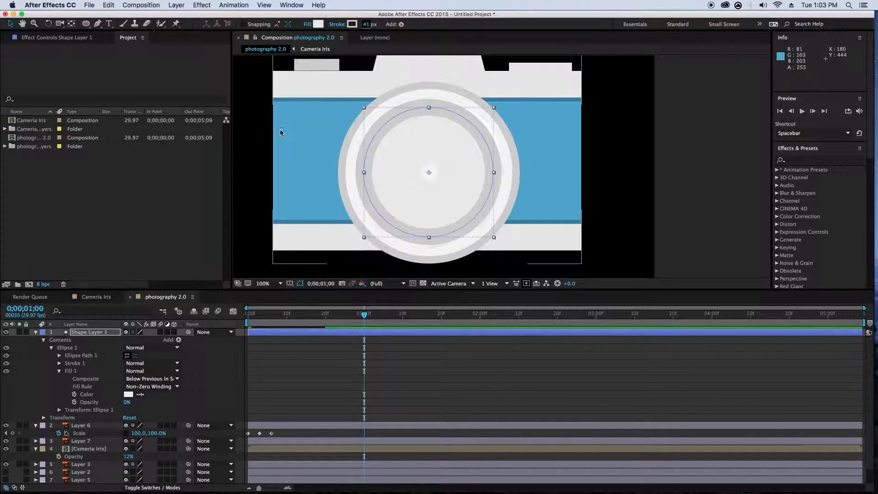
- Set the stroke color of the lens circle to light gray E3E3E3 and deselect it
click(352, 25)
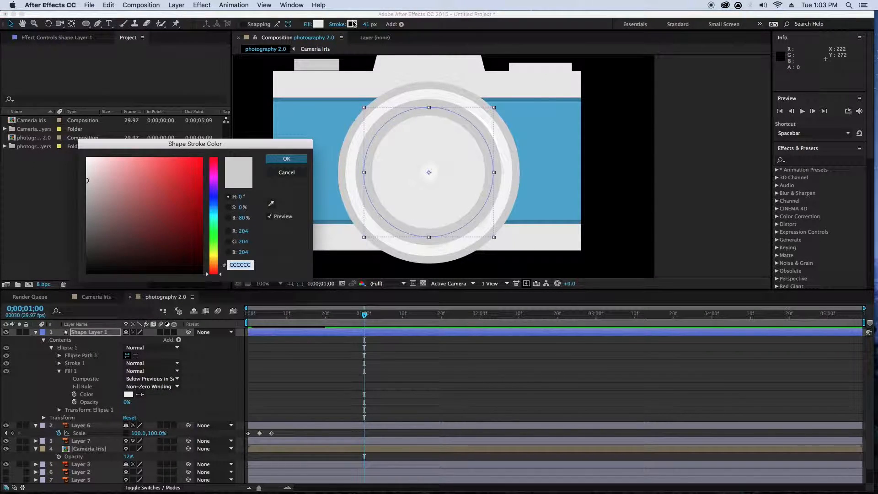
drag(88, 180, 85, 170)
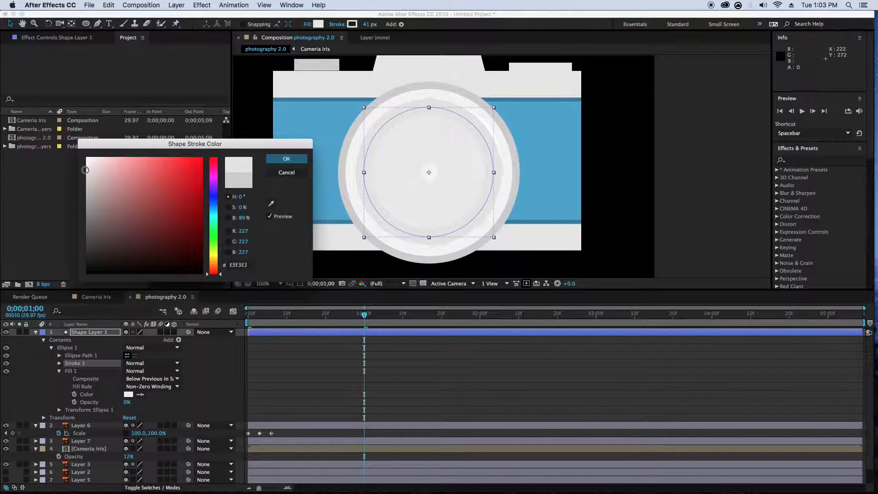
click(284, 158)
click(253, 162)
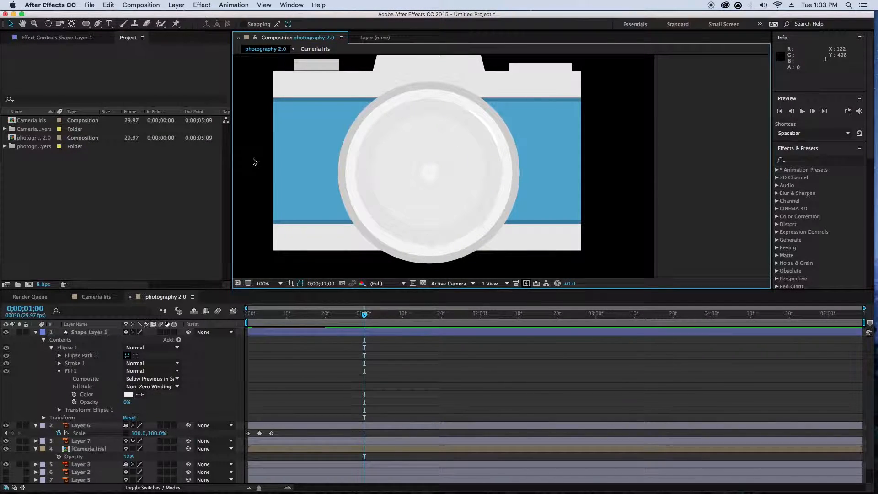
- Set the lens circle's stroke width to 36 px and enlarge the circle slightly toward the lens rim
click(393, 226)
mouse_move(364, 27)
mouse_down()
mouse_move(375, 24)
mouse_move(363, 24)
mouse_up()
drag(494, 238, 502, 242)
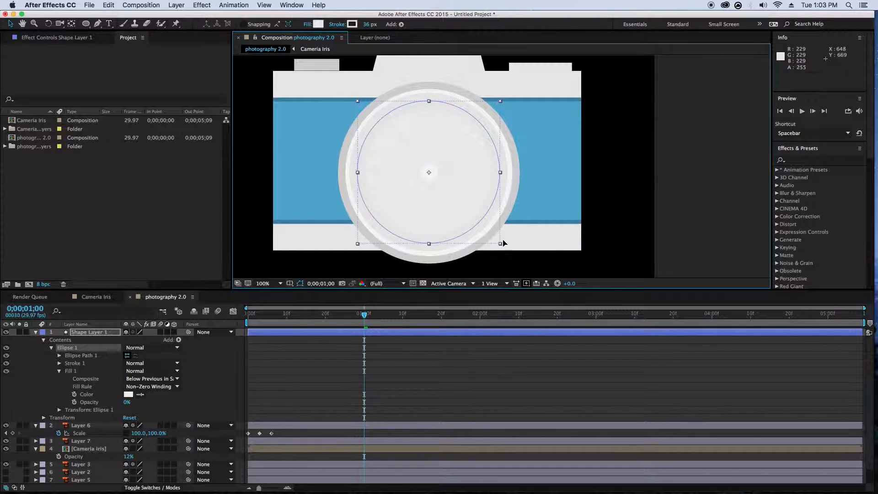
click(613, 229)
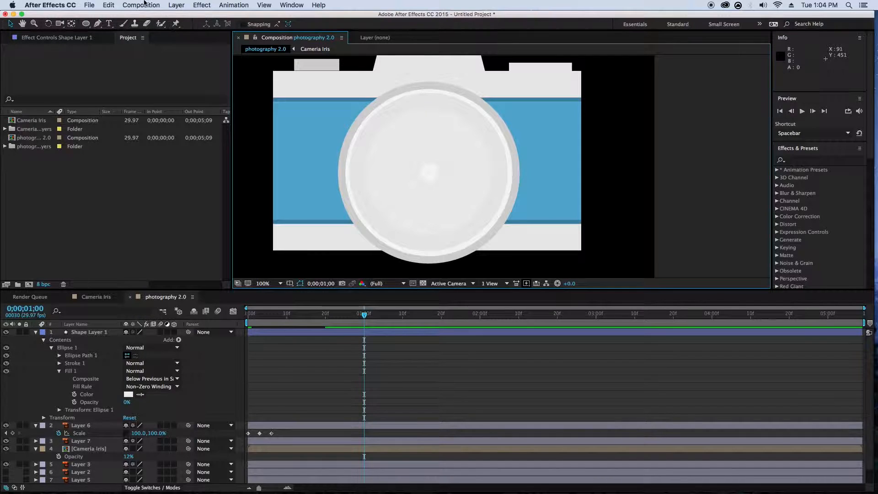
- Draw a second circle inside the lens as a new shape layer, preview it, and return to frame 0
click(85, 23)
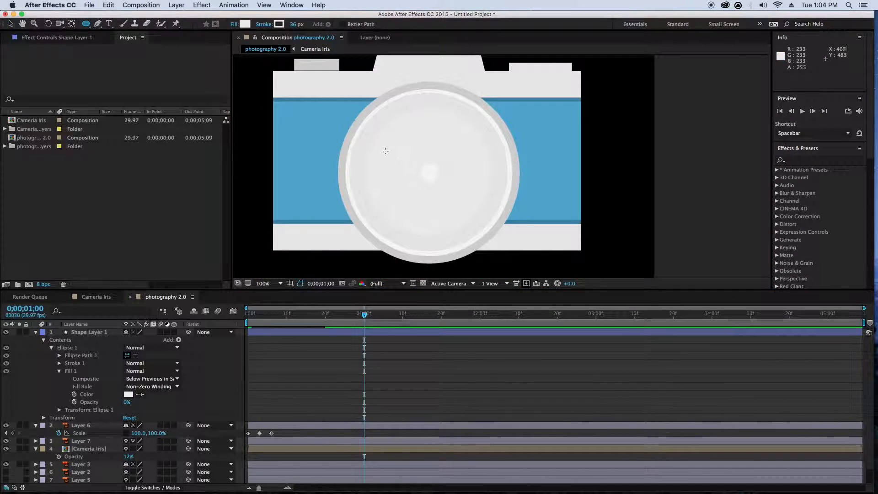
drag(380, 131, 499, 193)
key(space)
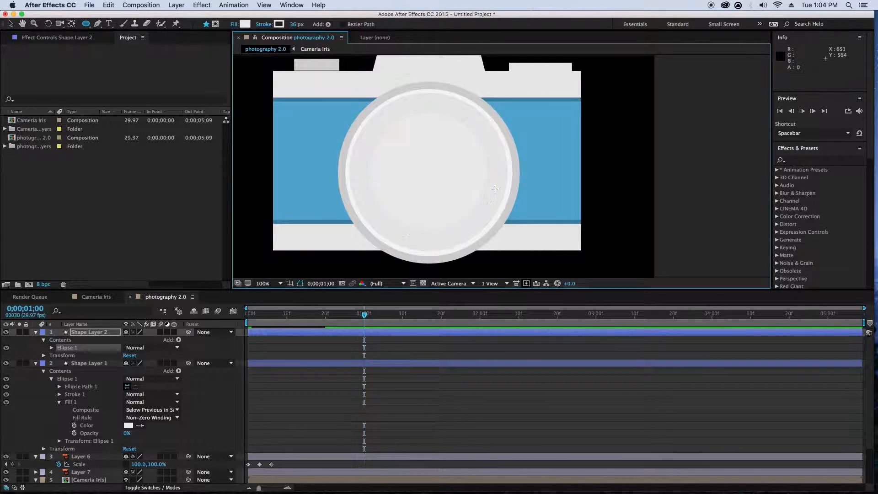
key(space)
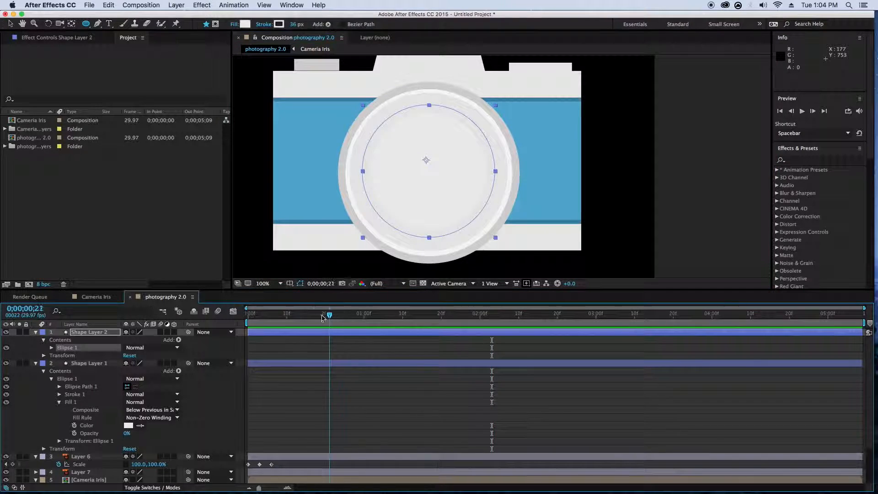
key(Home)
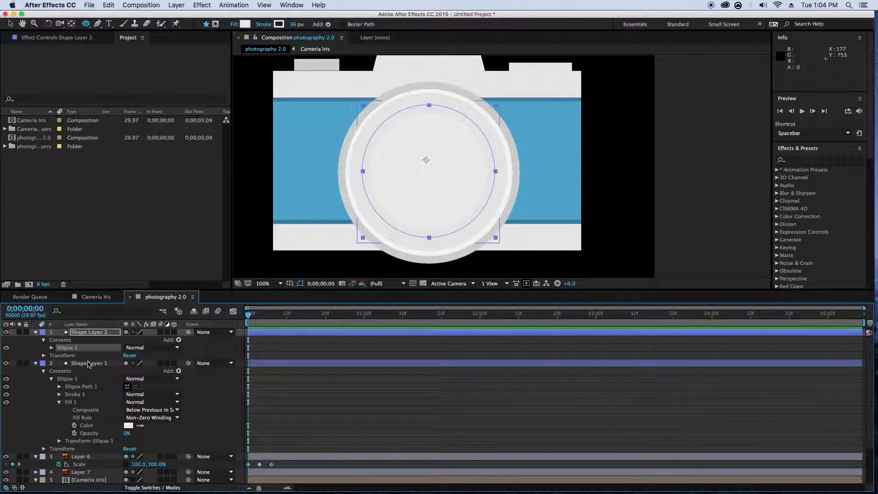
- Set the stroke width of Shape Layer 1 to 83 px and shrink its circle to sit inside the lens rim
click(90, 363)
drag(295, 28, 320, 27)
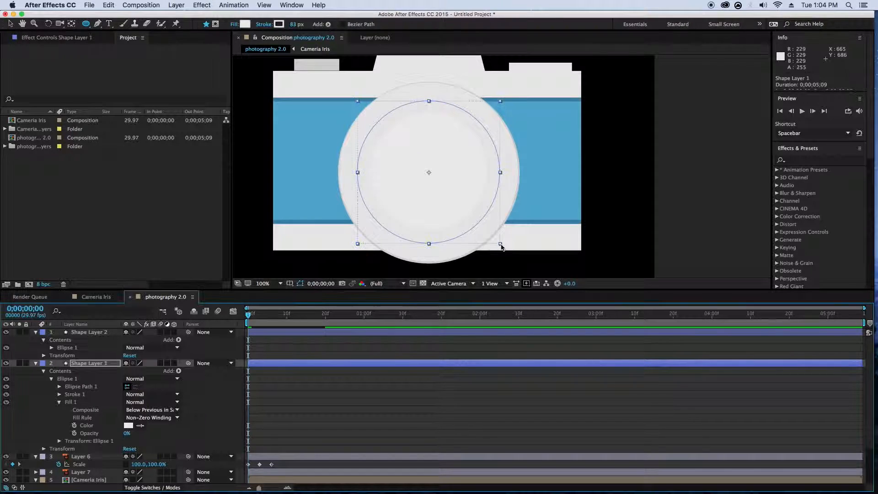
key(v)
mouse_move(501, 245)
mouse_down()
mouse_move(481, 231)
mouse_move(490, 233)
mouse_up()
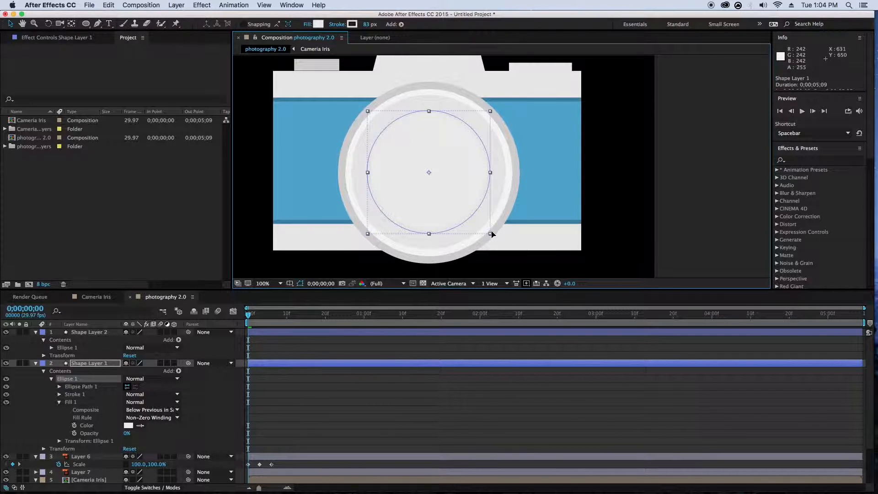
- Set the fill opacity of Shape Layer 2's circle to 0% and shrink the circle slightly around its center
click(101, 334)
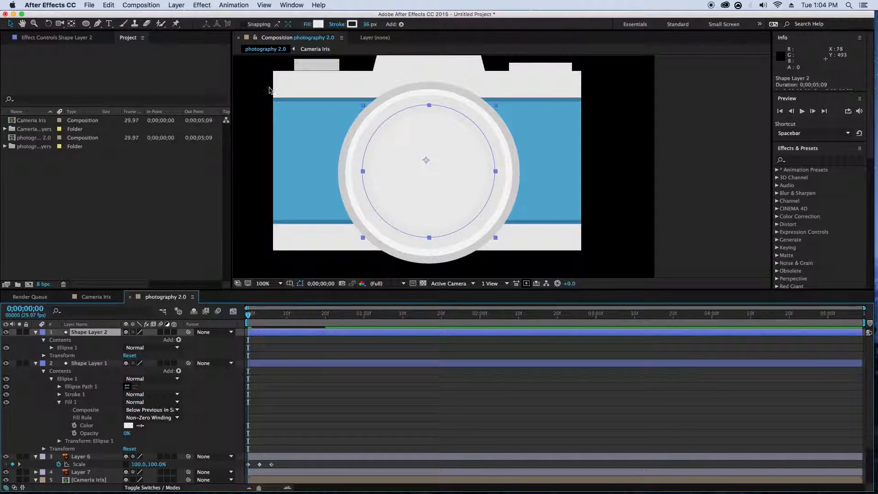
drag(370, 24, 348, 25)
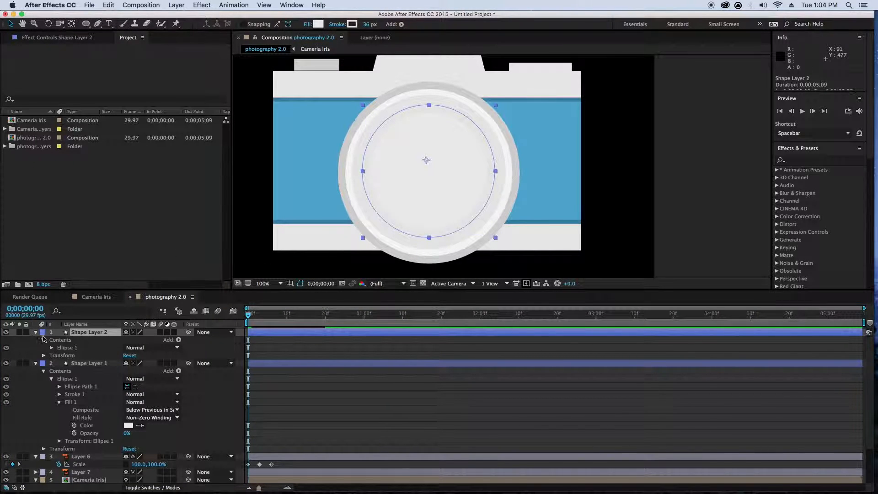
click(51, 347)
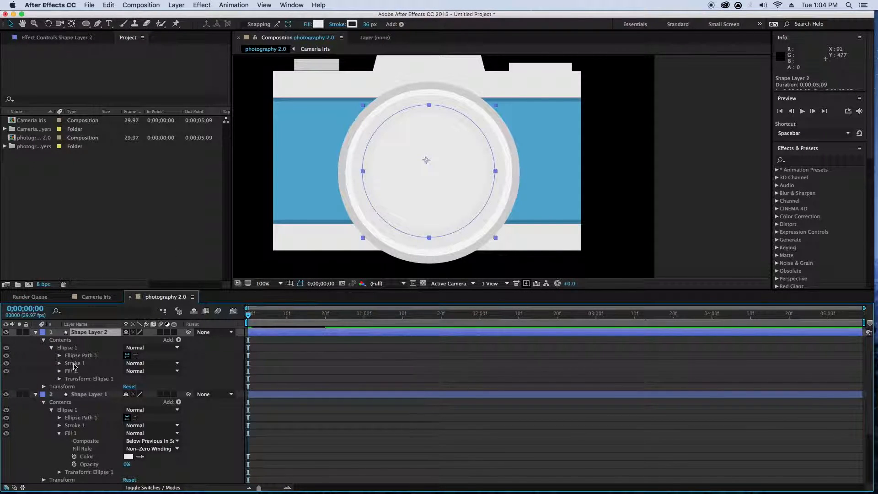
click(60, 371)
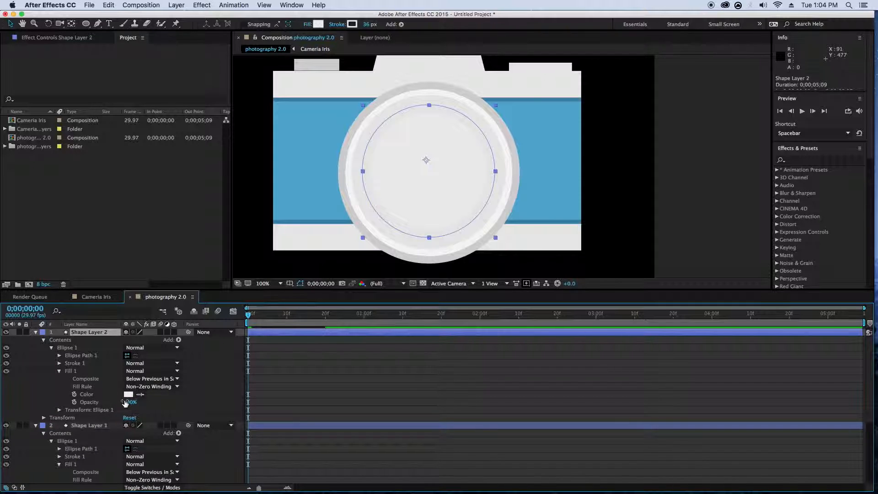
drag(129, 402, 54, 405)
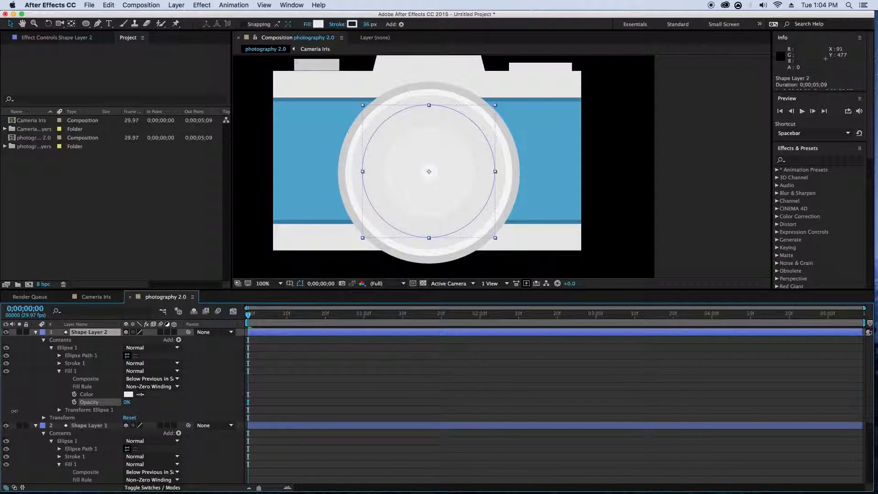
mouse_move(363, 236)
mouse_down()
mouse_move(390, 215)
mouse_move(356, 229)
mouse_up()
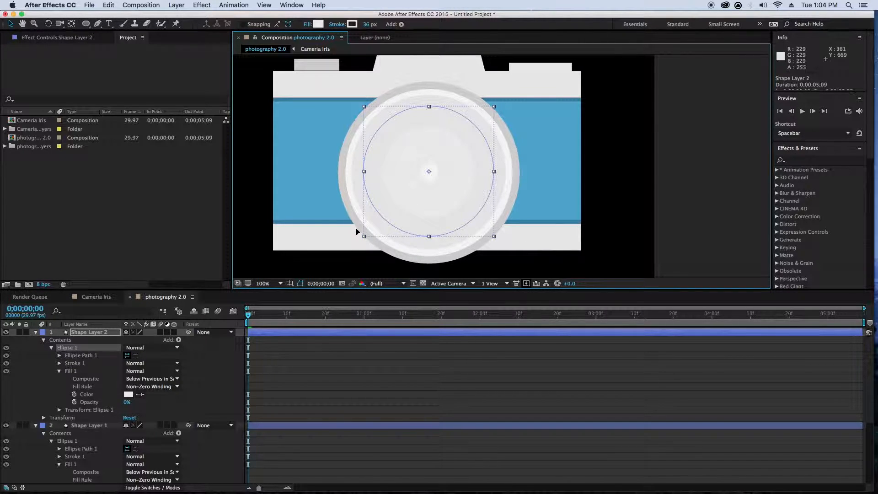
- Set Shape Layer 2's stroke color to EBEBEB and its stroke width to 22 px, and deselect the layer
click(353, 26)
click(87, 158)
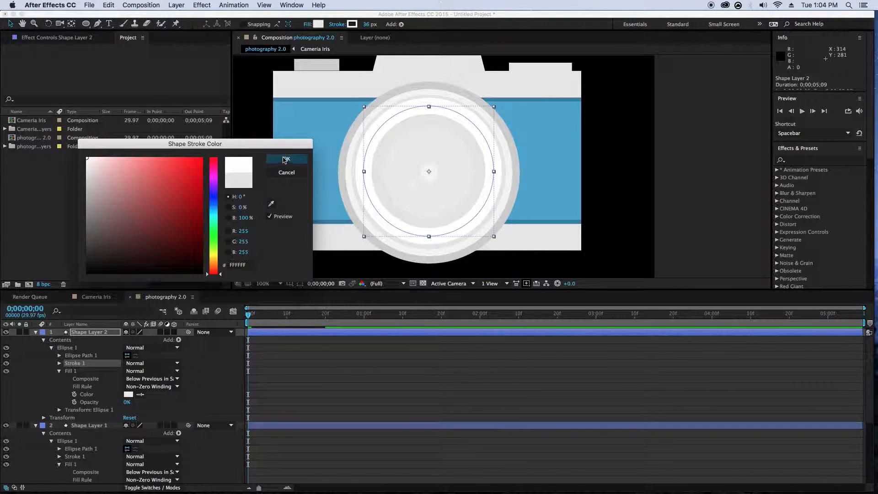
click(85, 166)
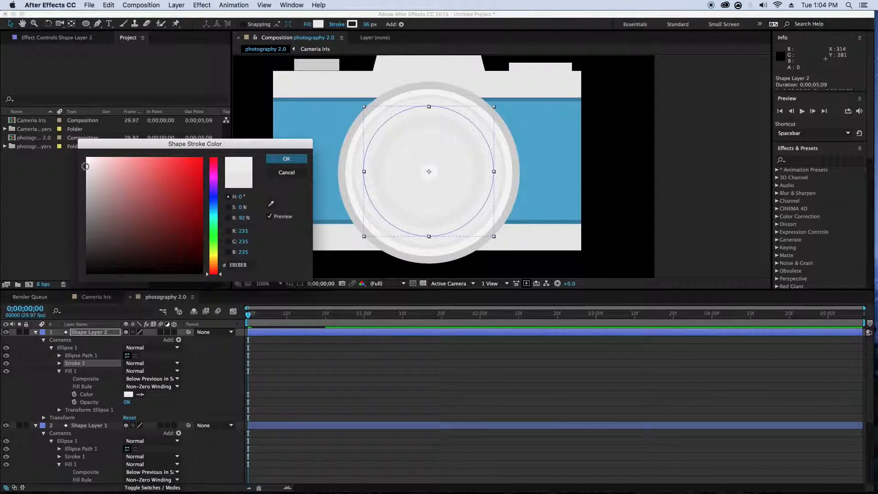
click(286, 158)
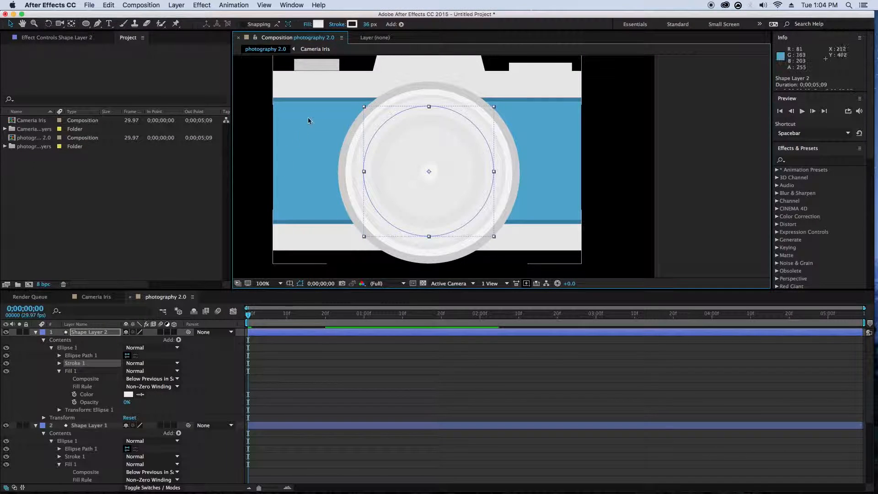
drag(362, 24, 358, 24)
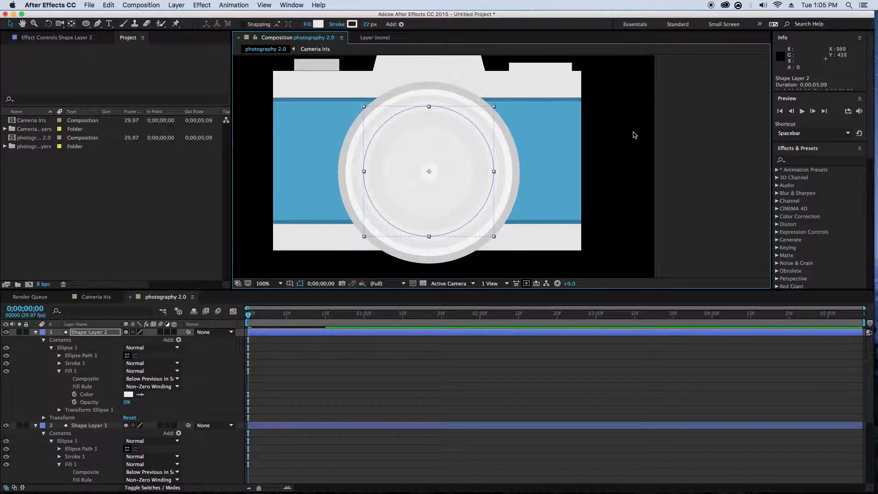
click(680, 150)
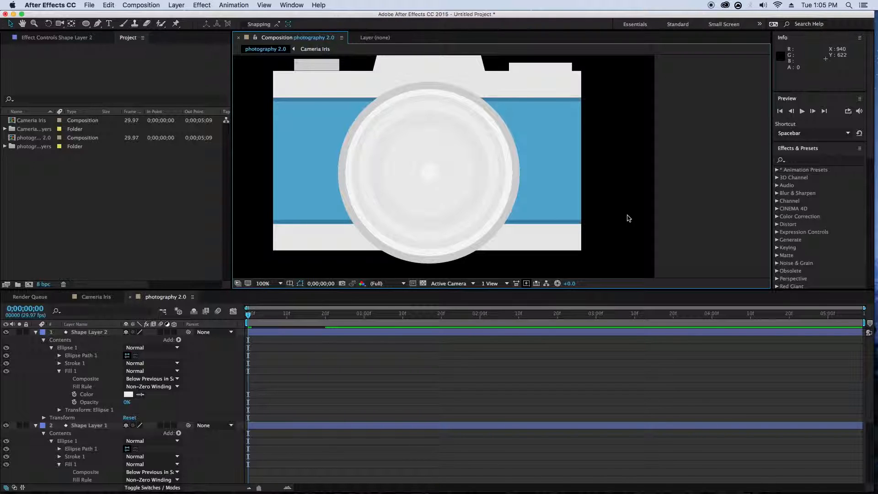
- Collapse Shape Layer 2 and Shape Layer 1 and move both to the bottom of the layer stack
click(50, 332)
click(36, 332)
click(36, 340)
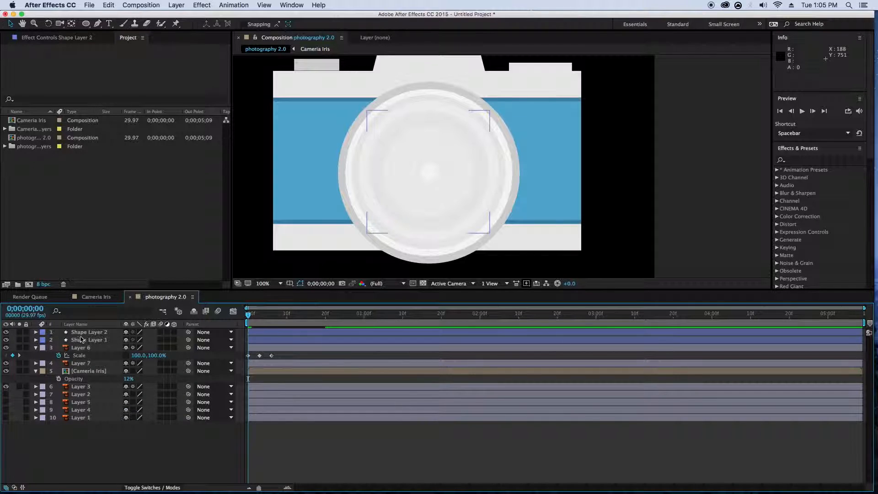
click(87, 339)
shift+click(87, 332)
drag(87, 332, 84, 430)
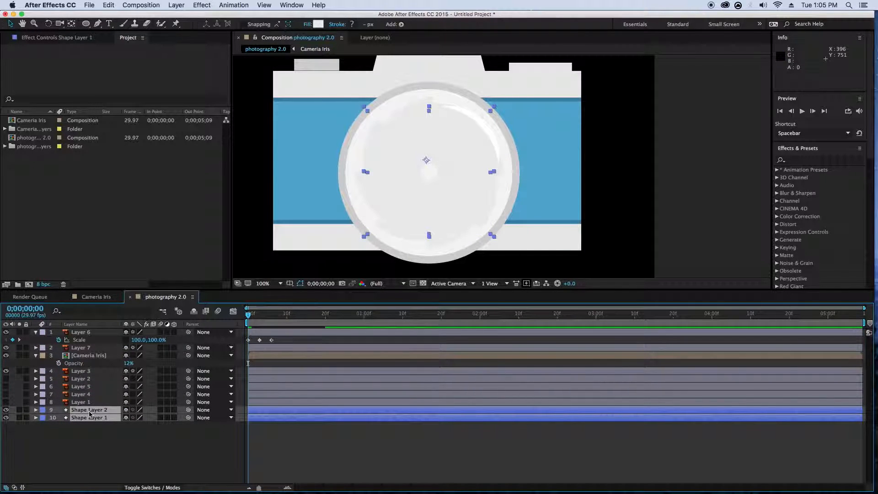
- Move the Cameria Iris layer beneath the two shape layers, and place all three between Layer 7 and Layer 3
drag(85, 355, 81, 423)
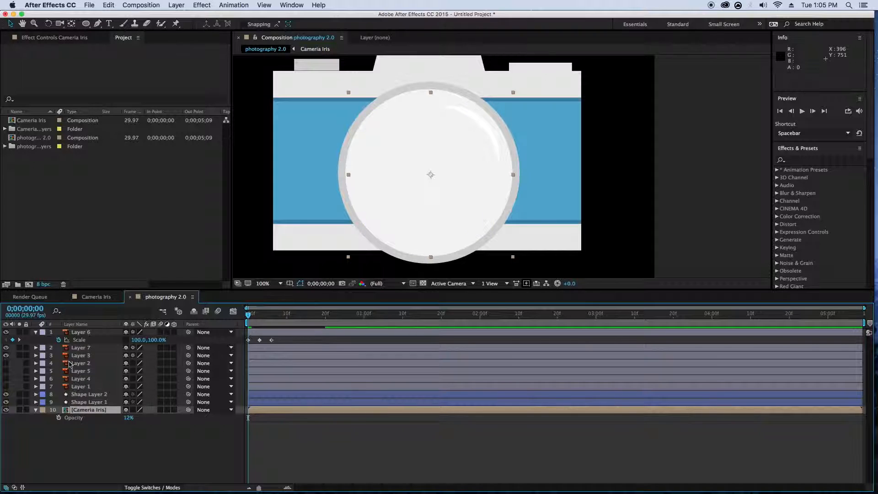
shift+click(81, 402)
shift+click(81, 394)
drag(81, 396, 82, 353)
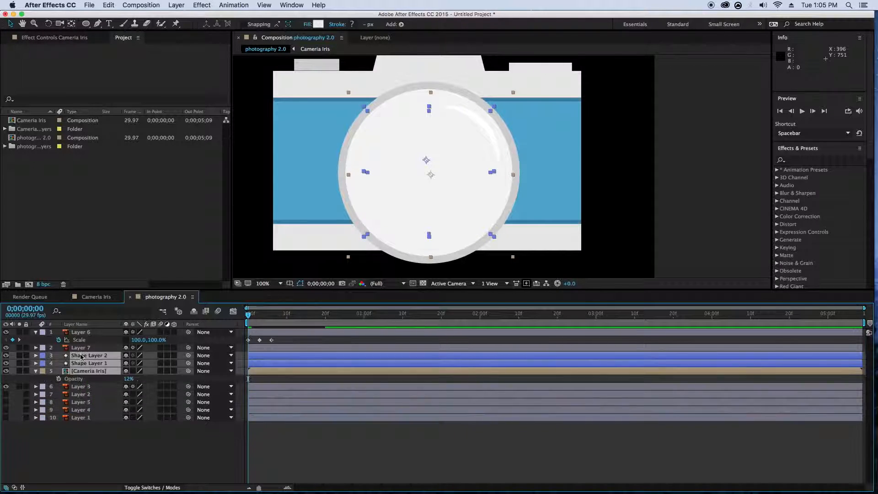
click(678, 181)
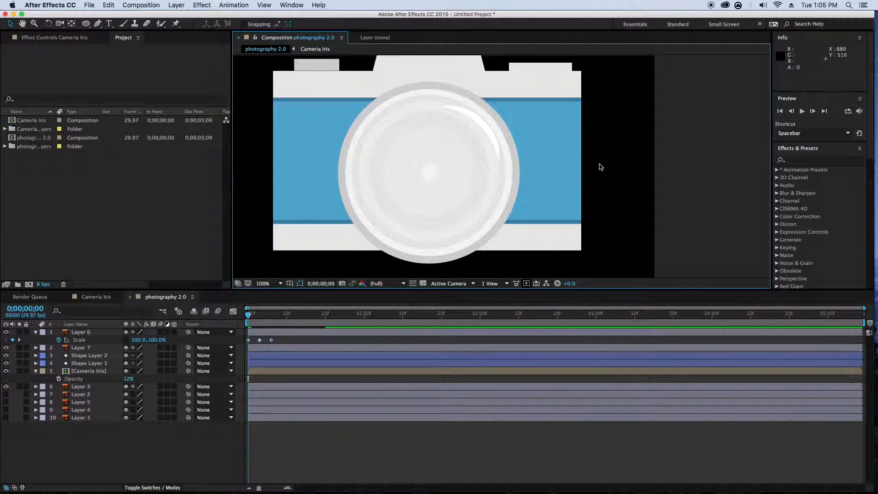
- Preview the camera animation, return to frame 0 and play it again
key(space)
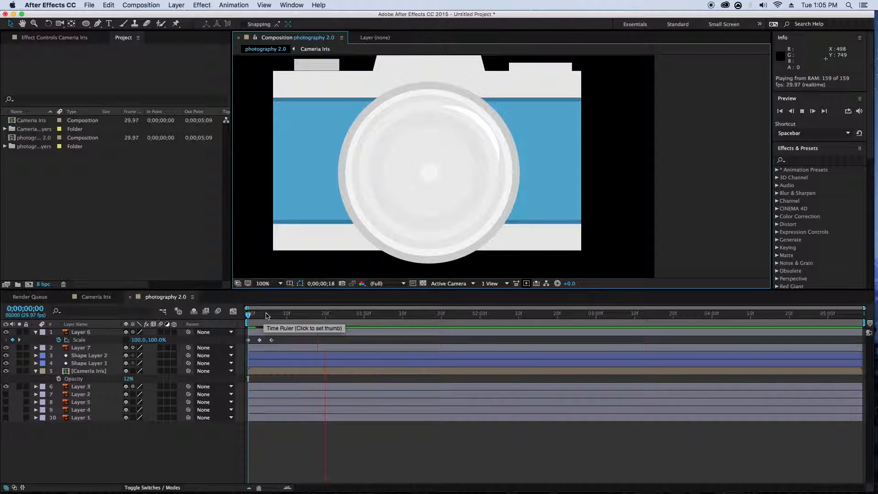
key(space)
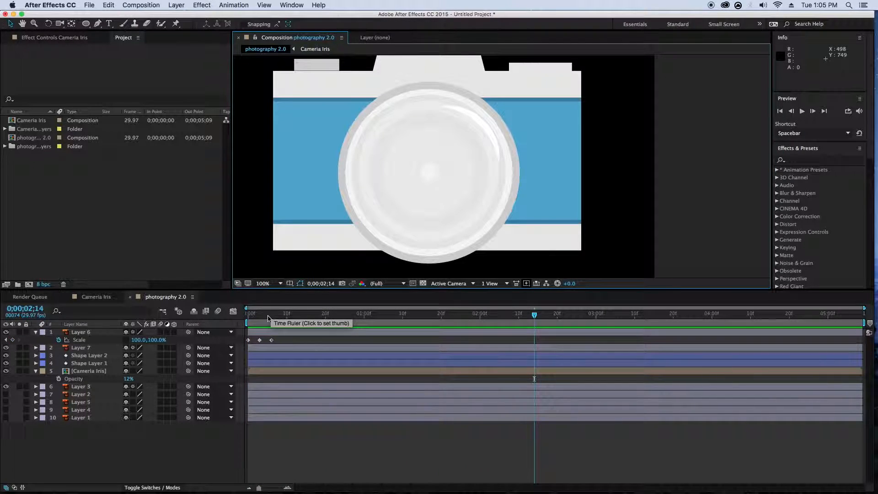
drag(267, 319, 231, 325)
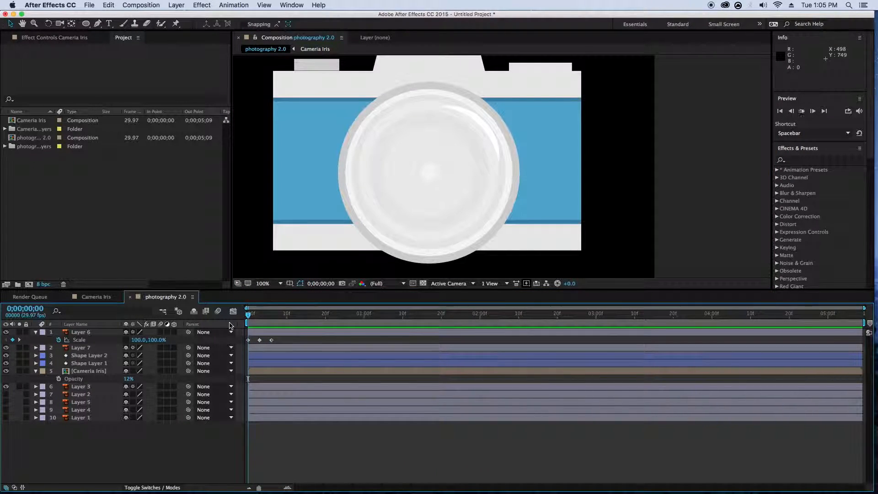
key(space)
key(space)
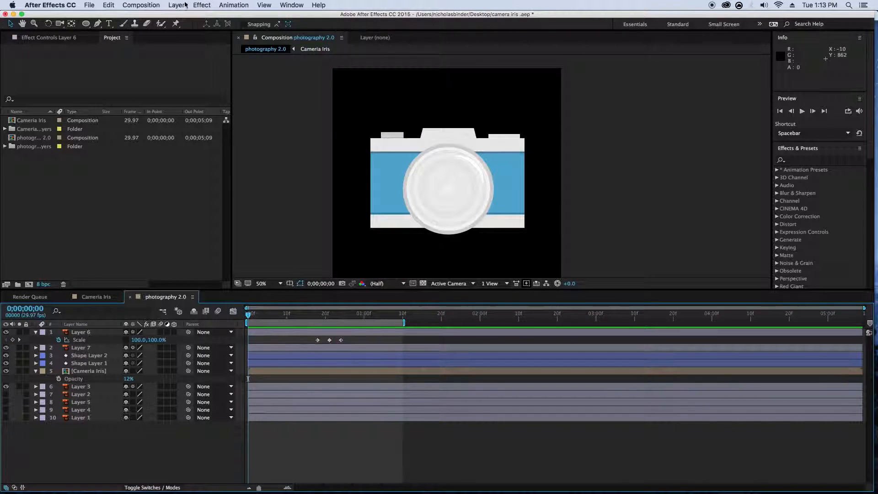
- Create a white solid layer and place it at the bottom of the layer stack as the background
click(188, 4)
mouse_move(183, 15)
click(303, 33)
click(433, 311)
click(103, 166)
drag(103, 166, 64, 151)
click(287, 159)
click(438, 281)
click(517, 336)
drag(114, 330, 116, 424)
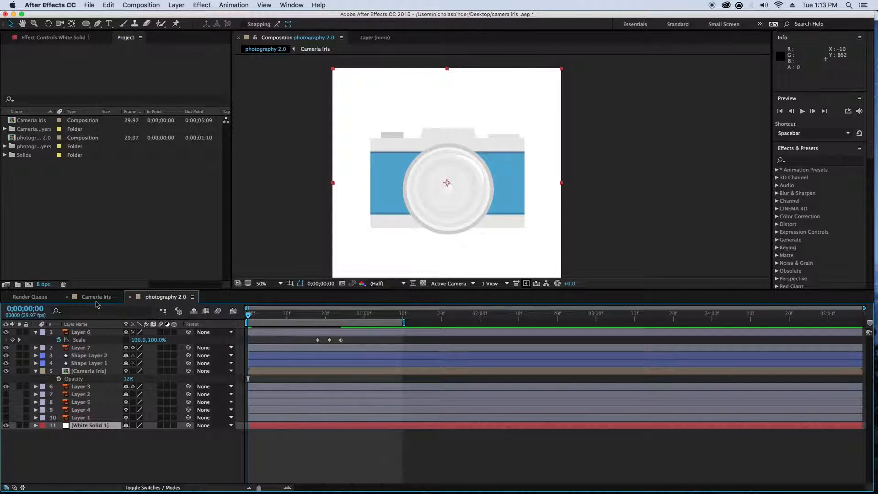
- Add the photography 2.0 composition to the render queue and set its output format to Photoshop Sequence
click(135, 5)
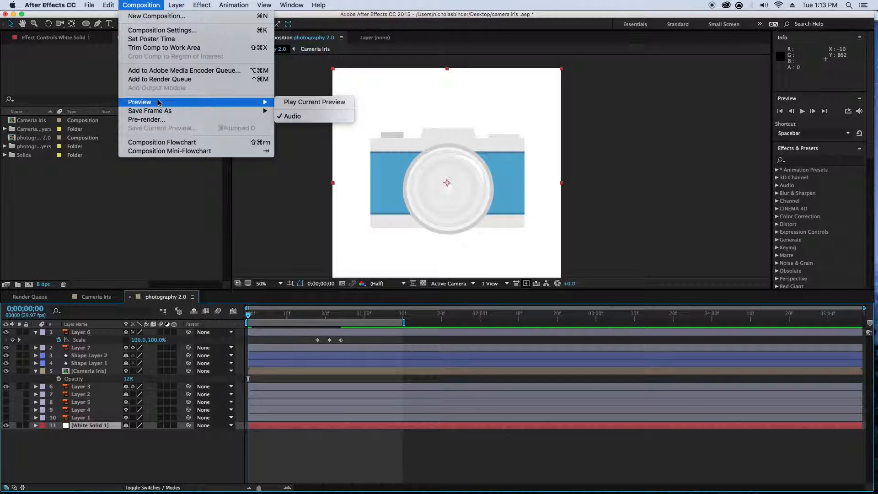
mouse_move(157, 112)
click(165, 83)
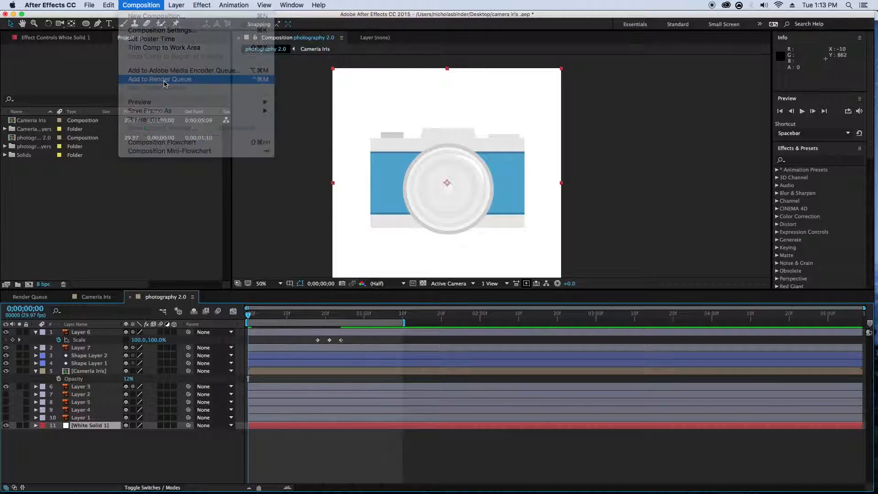
click(76, 380)
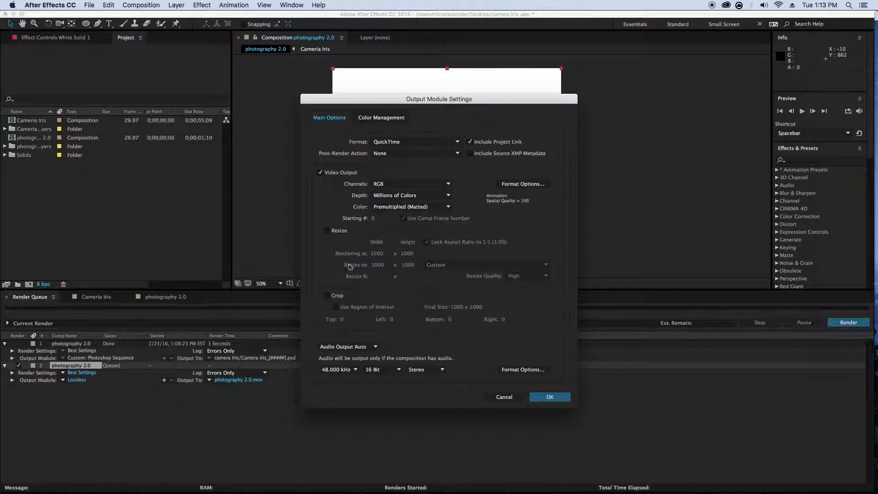
click(402, 142)
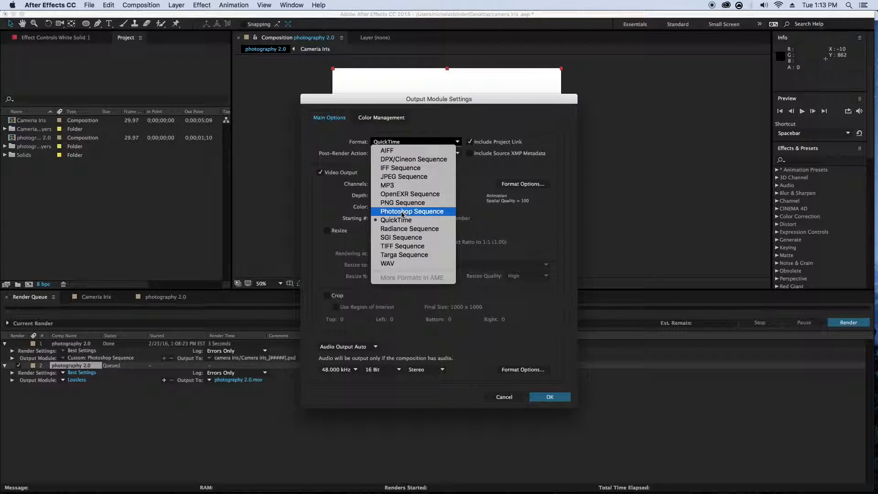
click(403, 211)
click(547, 398)
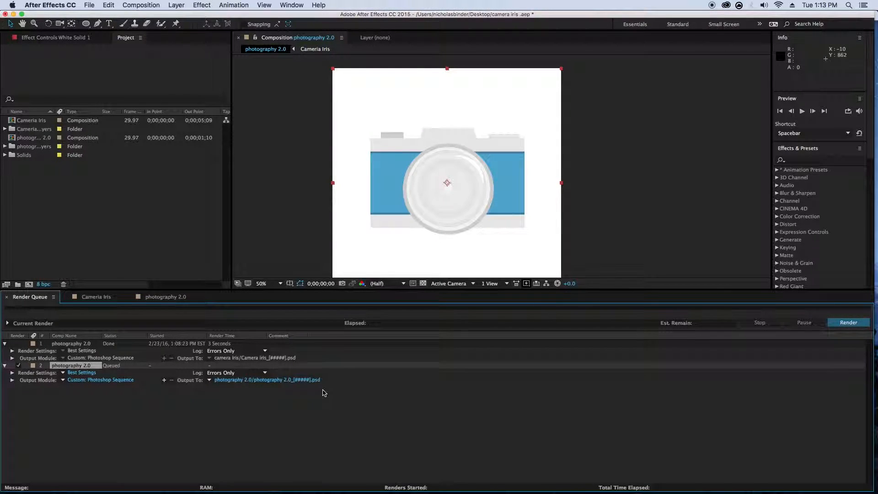
- Set the output destination to a photography 2.0 subfolder inside the camera iris folder and render the sequence
click(294, 380)
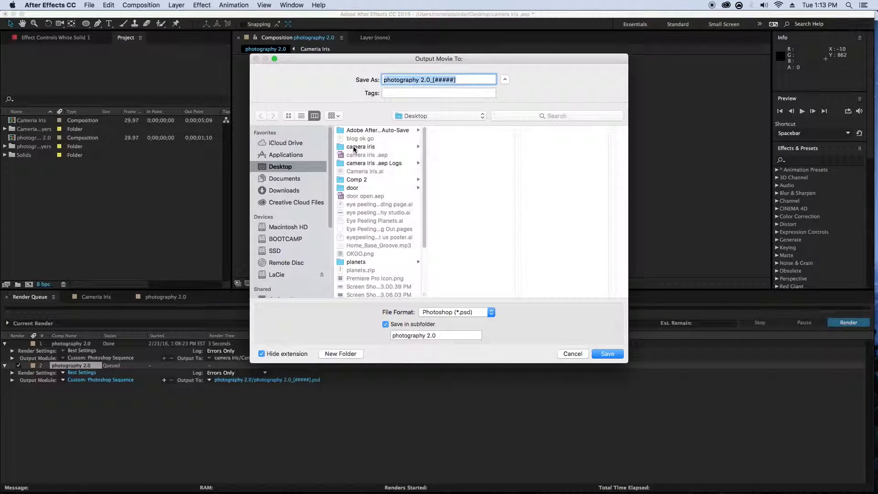
click(356, 147)
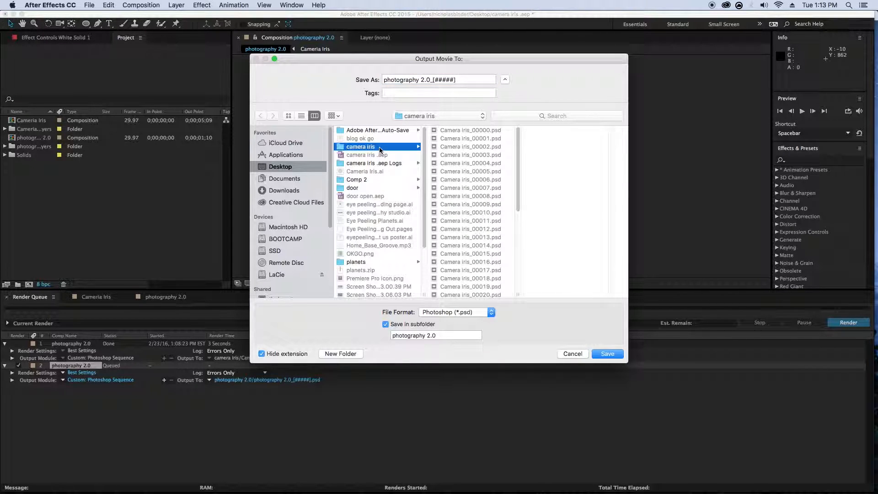
click(614, 356)
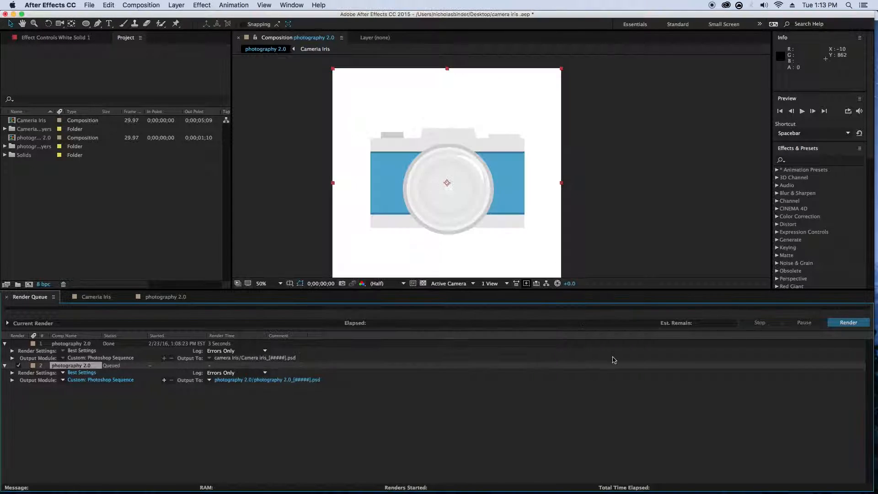
click(847, 323)
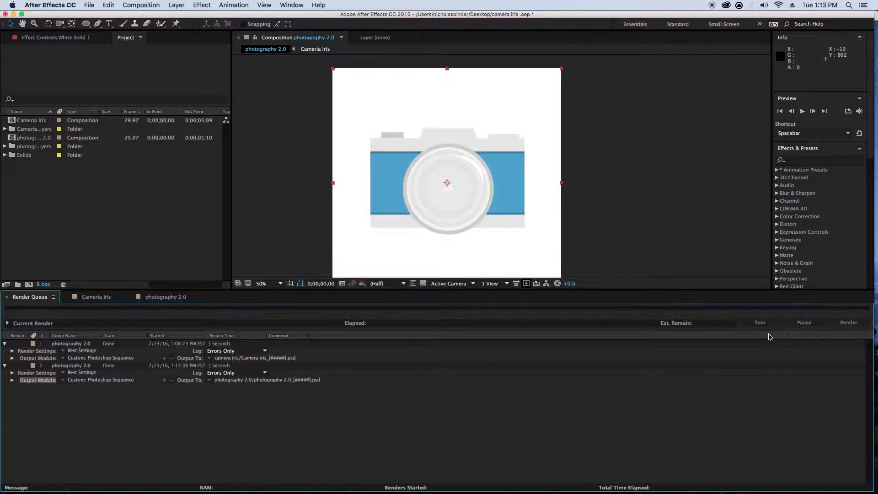
mouse_move(585, 483)
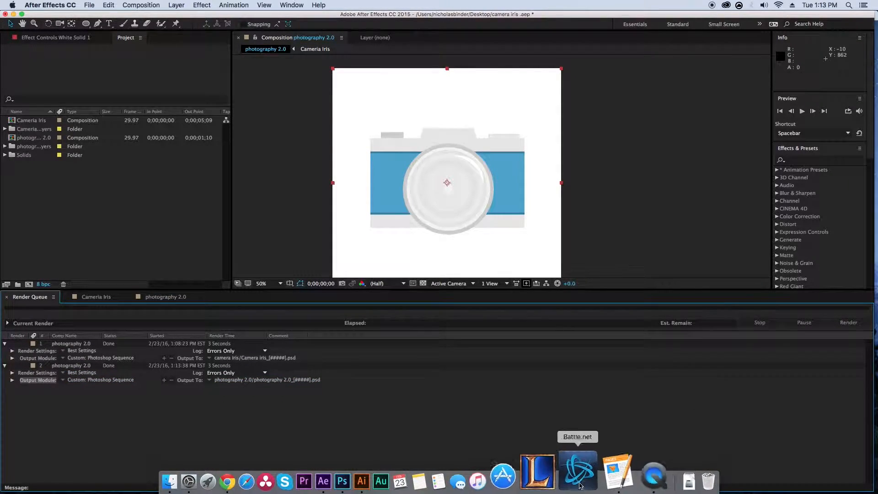